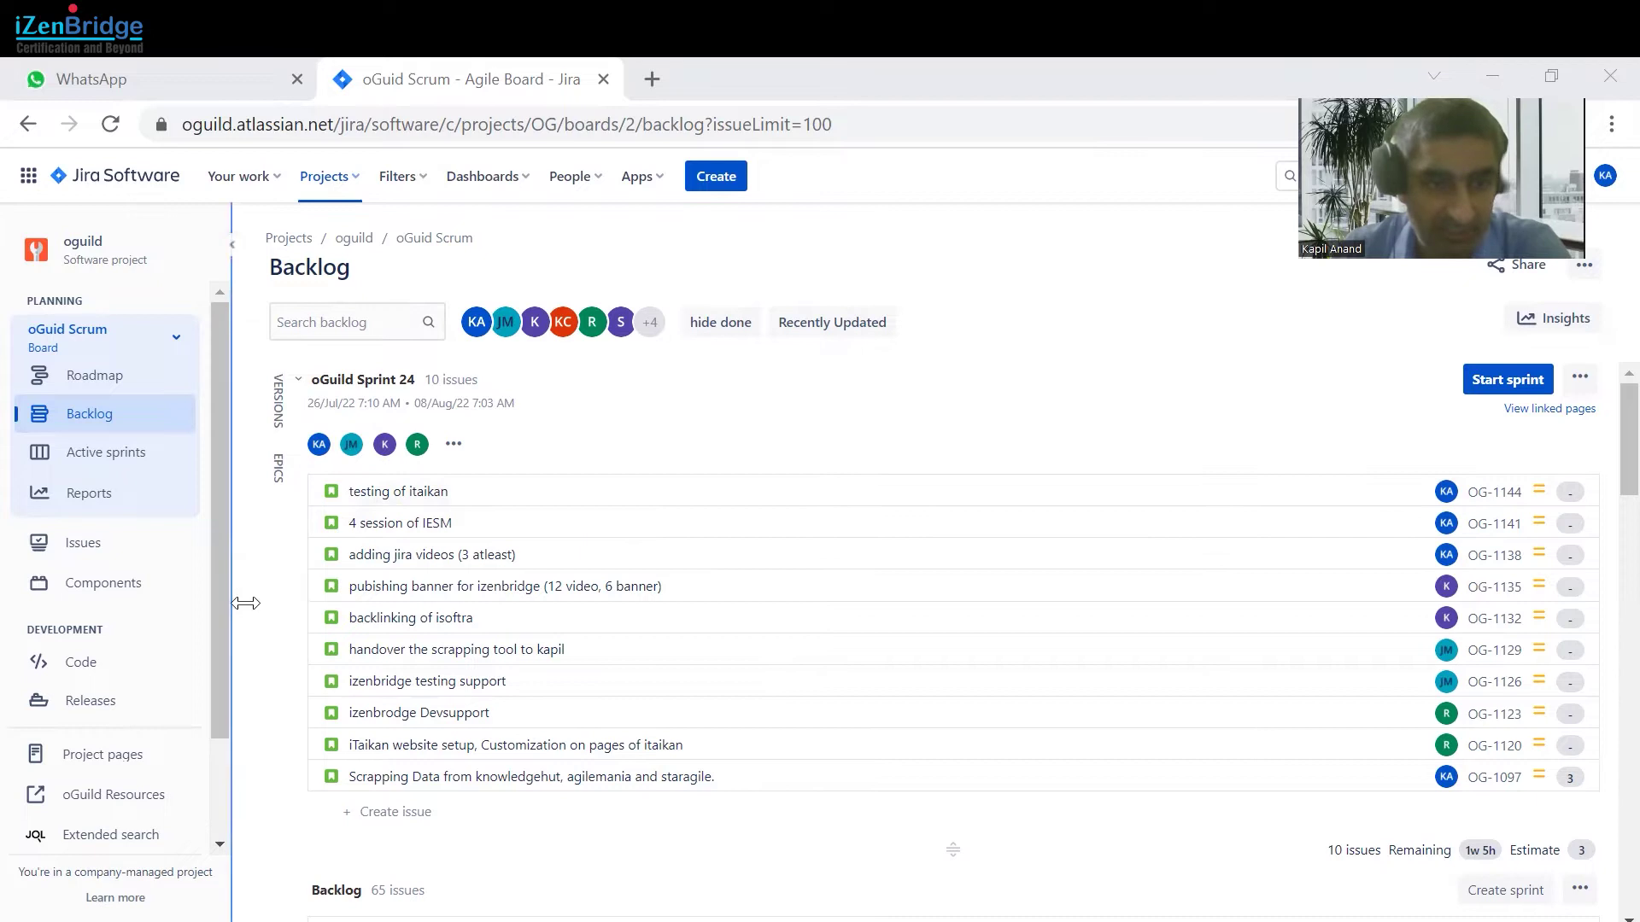
Go to the project's Automation settings
left_click_drag(224, 619, 220, 726)
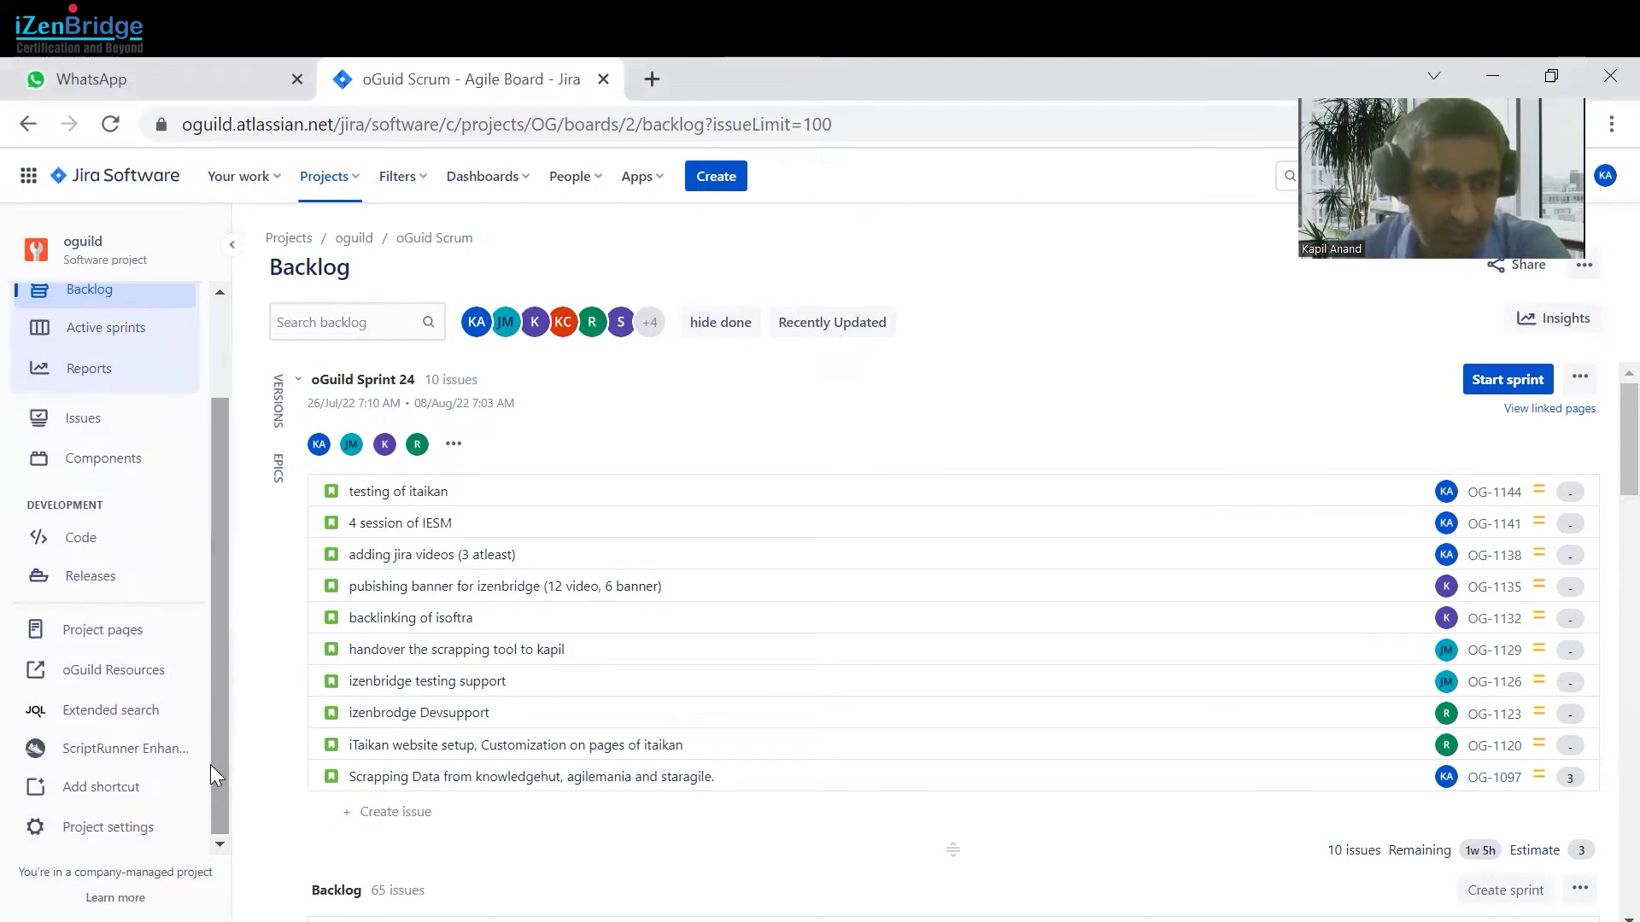
left_click(102, 834)
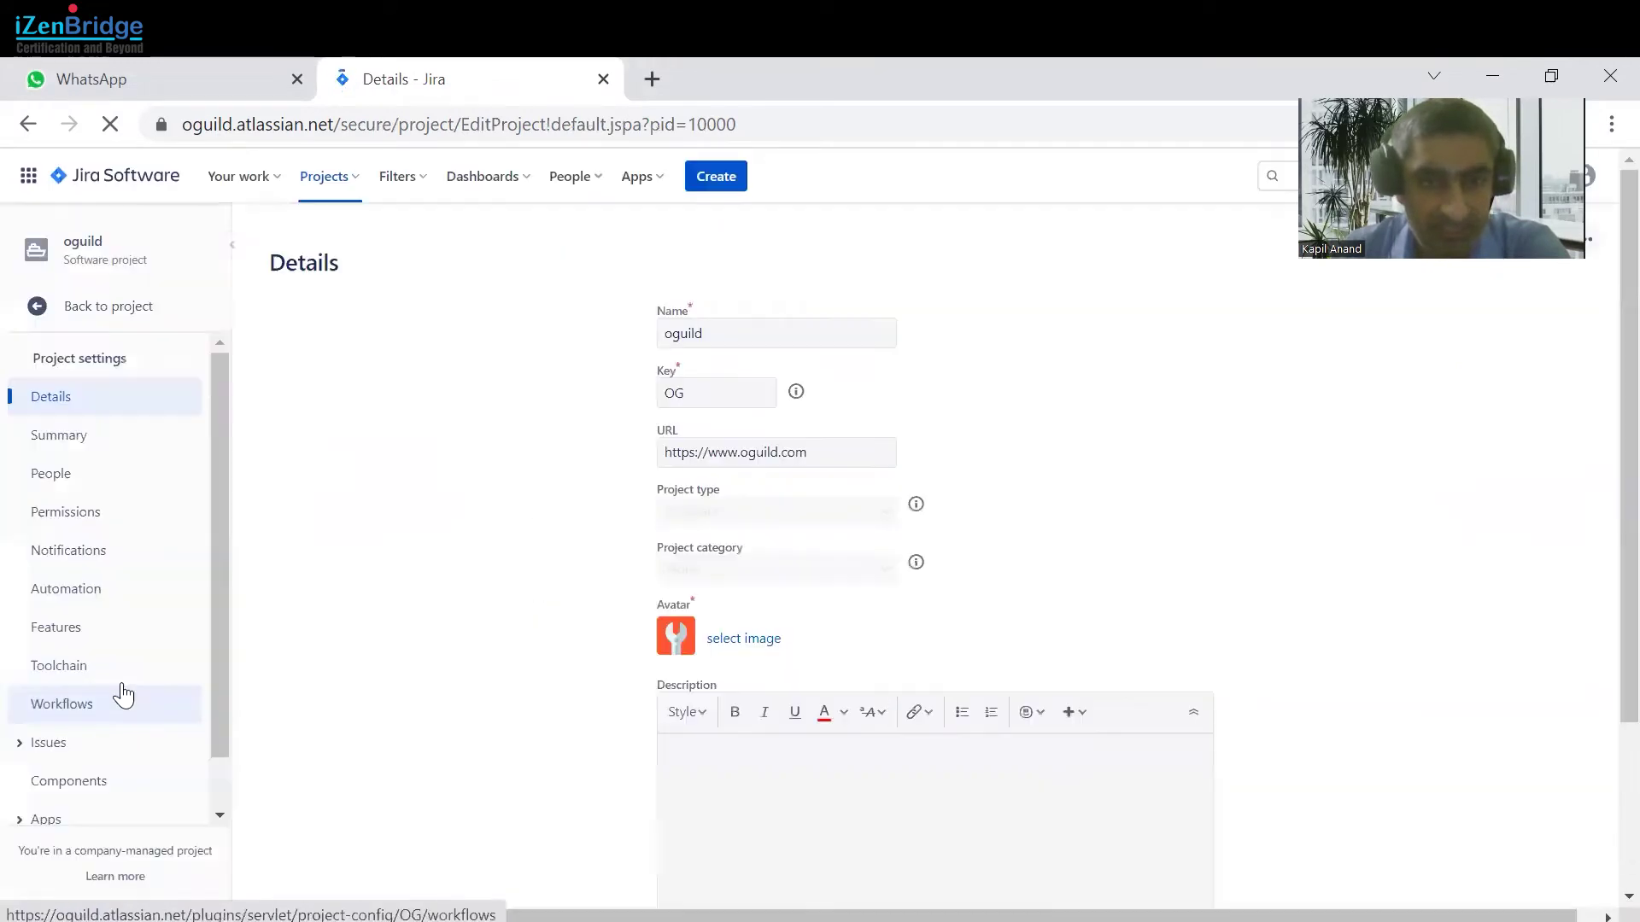
left_click(78, 595)
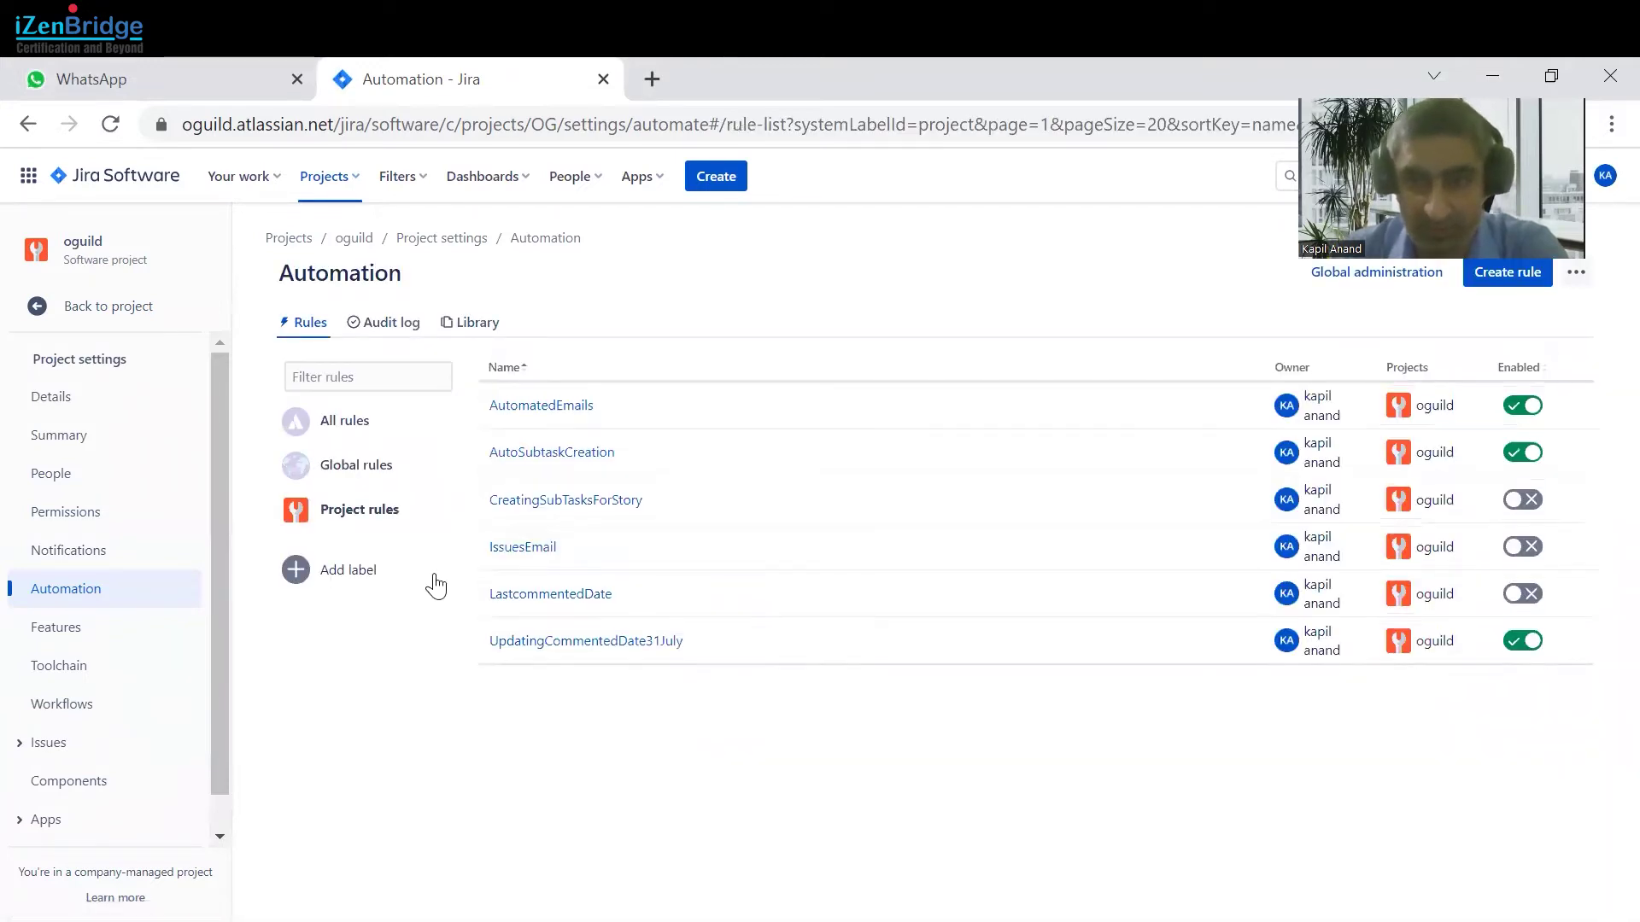
Disable the AutomatedEmails, AutoSubtaskCreation and UpdatingCommentedDate31July rules and start a new rule
left_click(1533, 408)
left_click(1524, 452)
left_click(1528, 642)
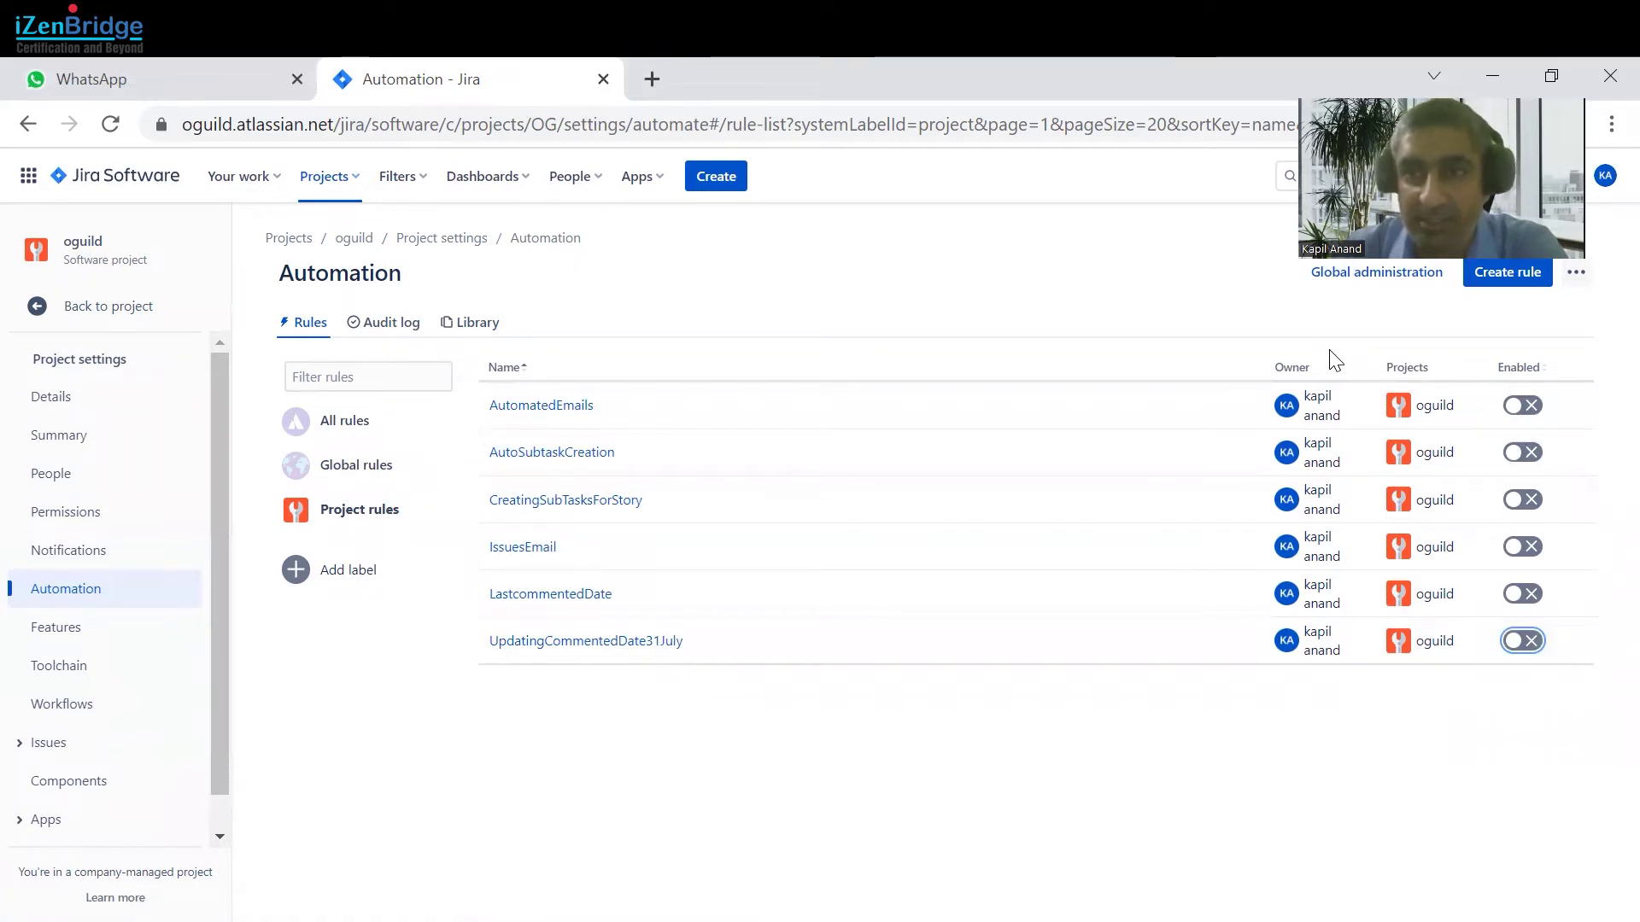
left_click(1503, 277)
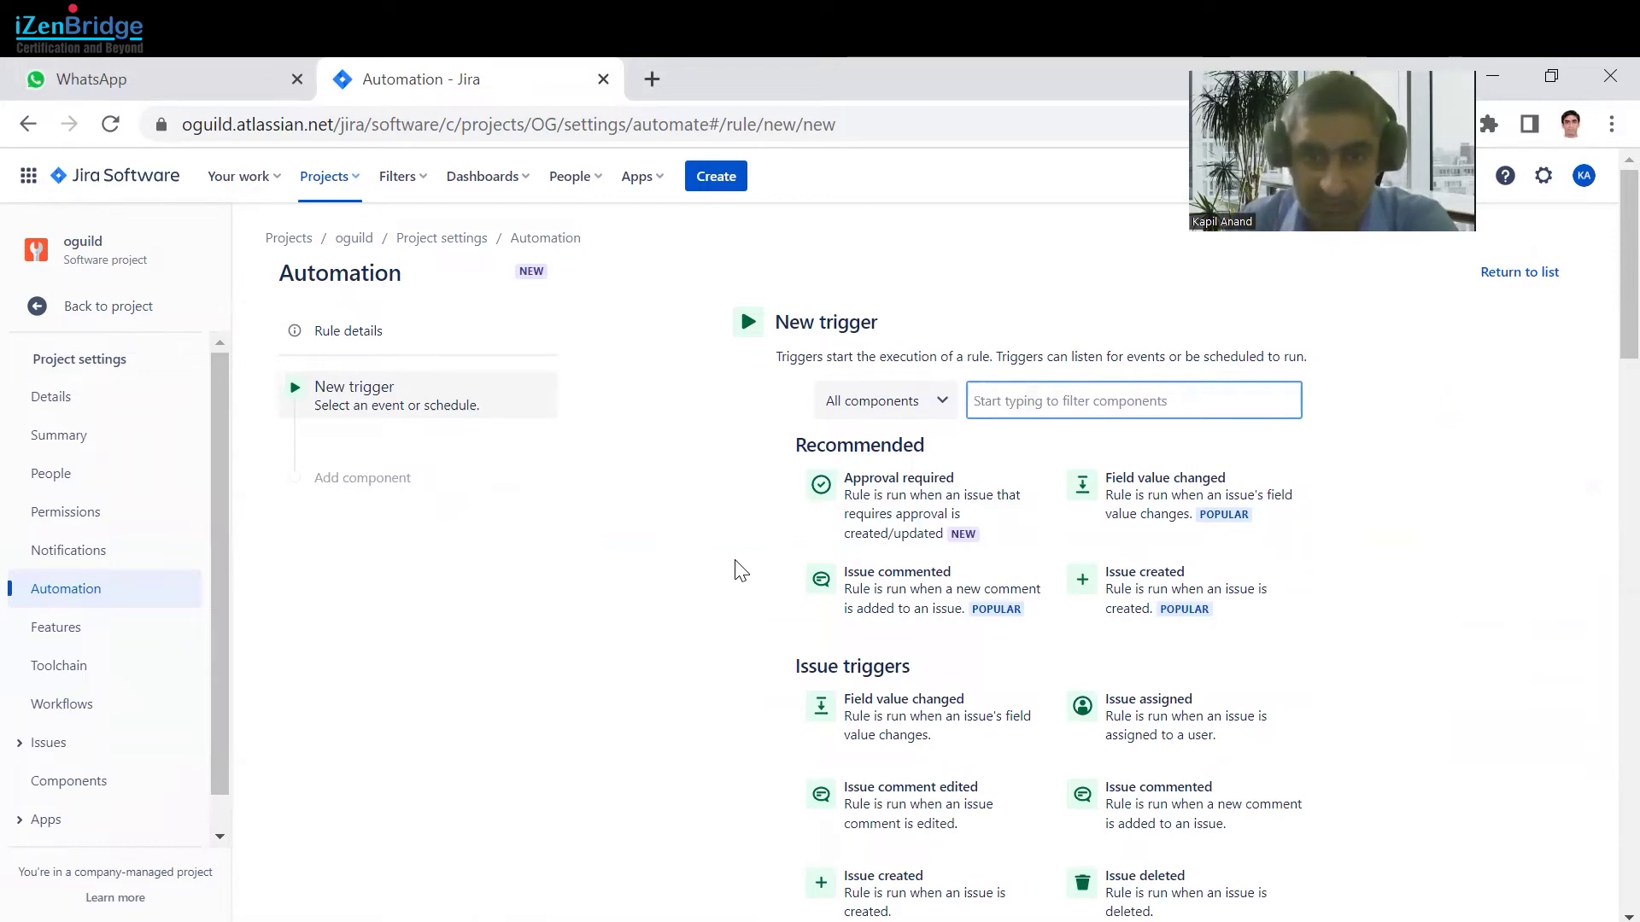
Add a Scheduled trigger running weekly on Monday at 9:00 AM, with Wednesday removed
left_click(1074, 403)
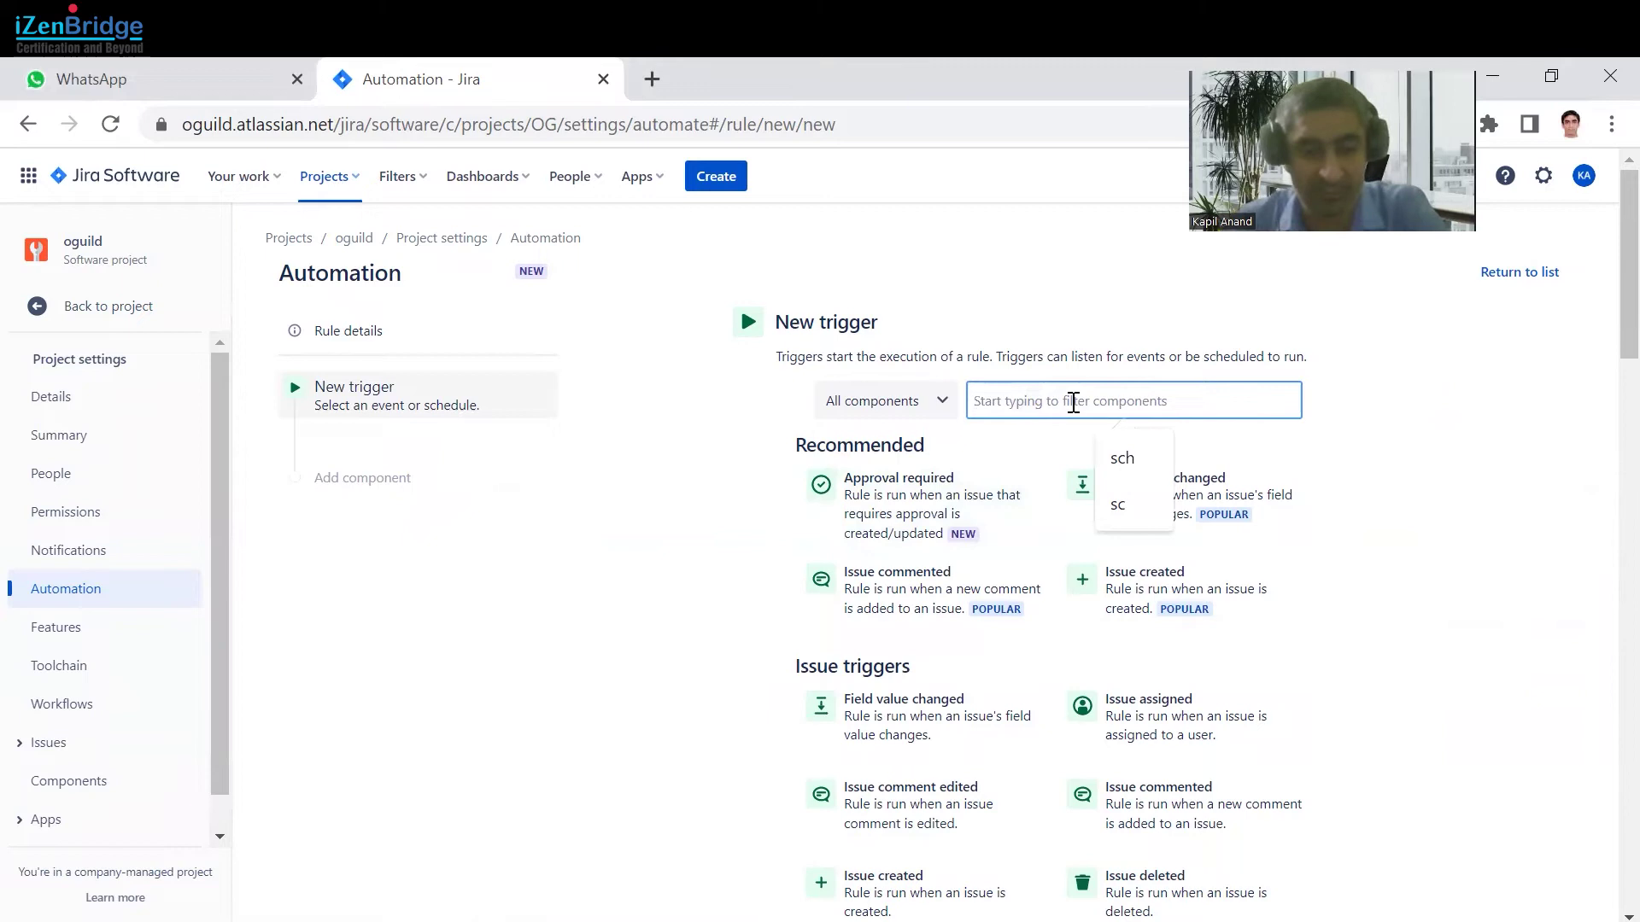
type("sc")
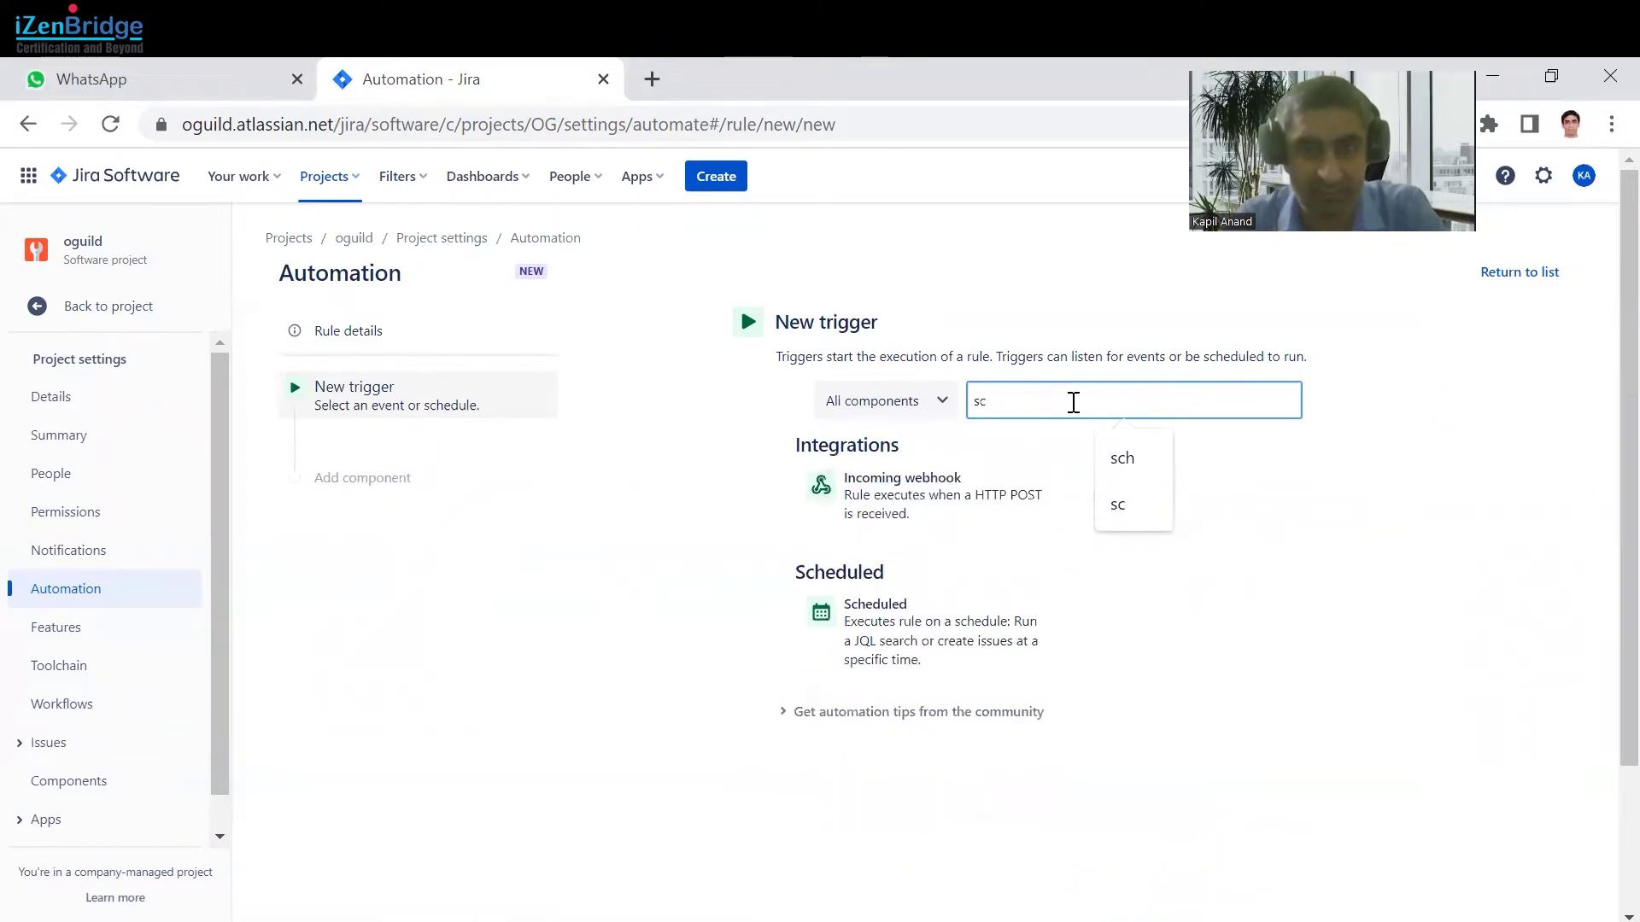
left_click(961, 639)
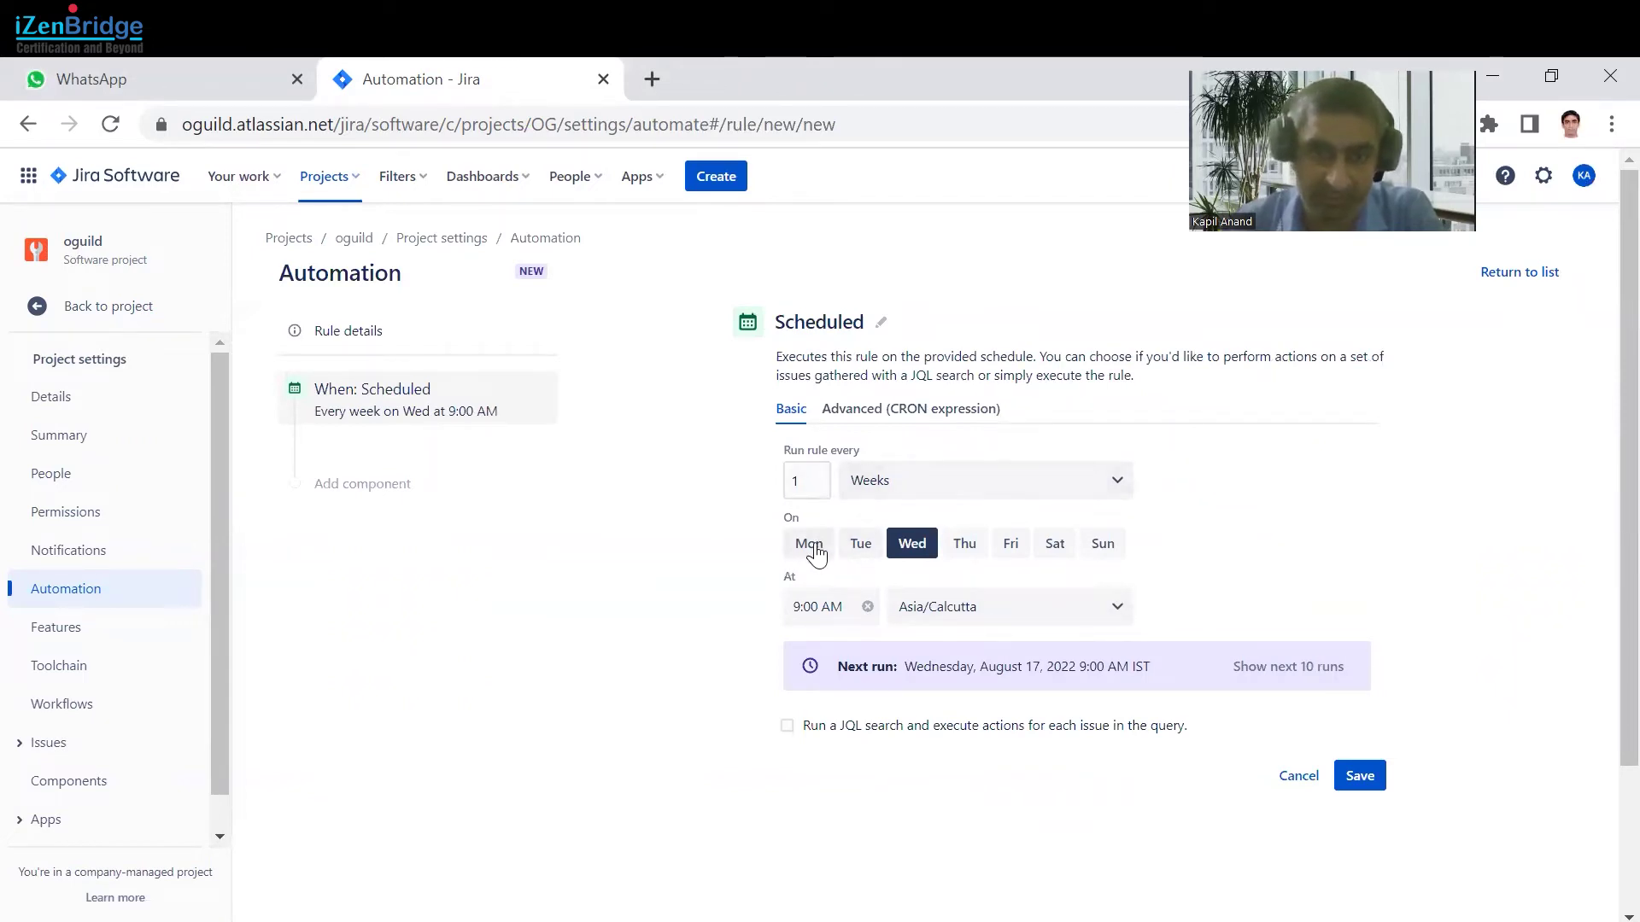
left_click(809, 546)
left_click(916, 555)
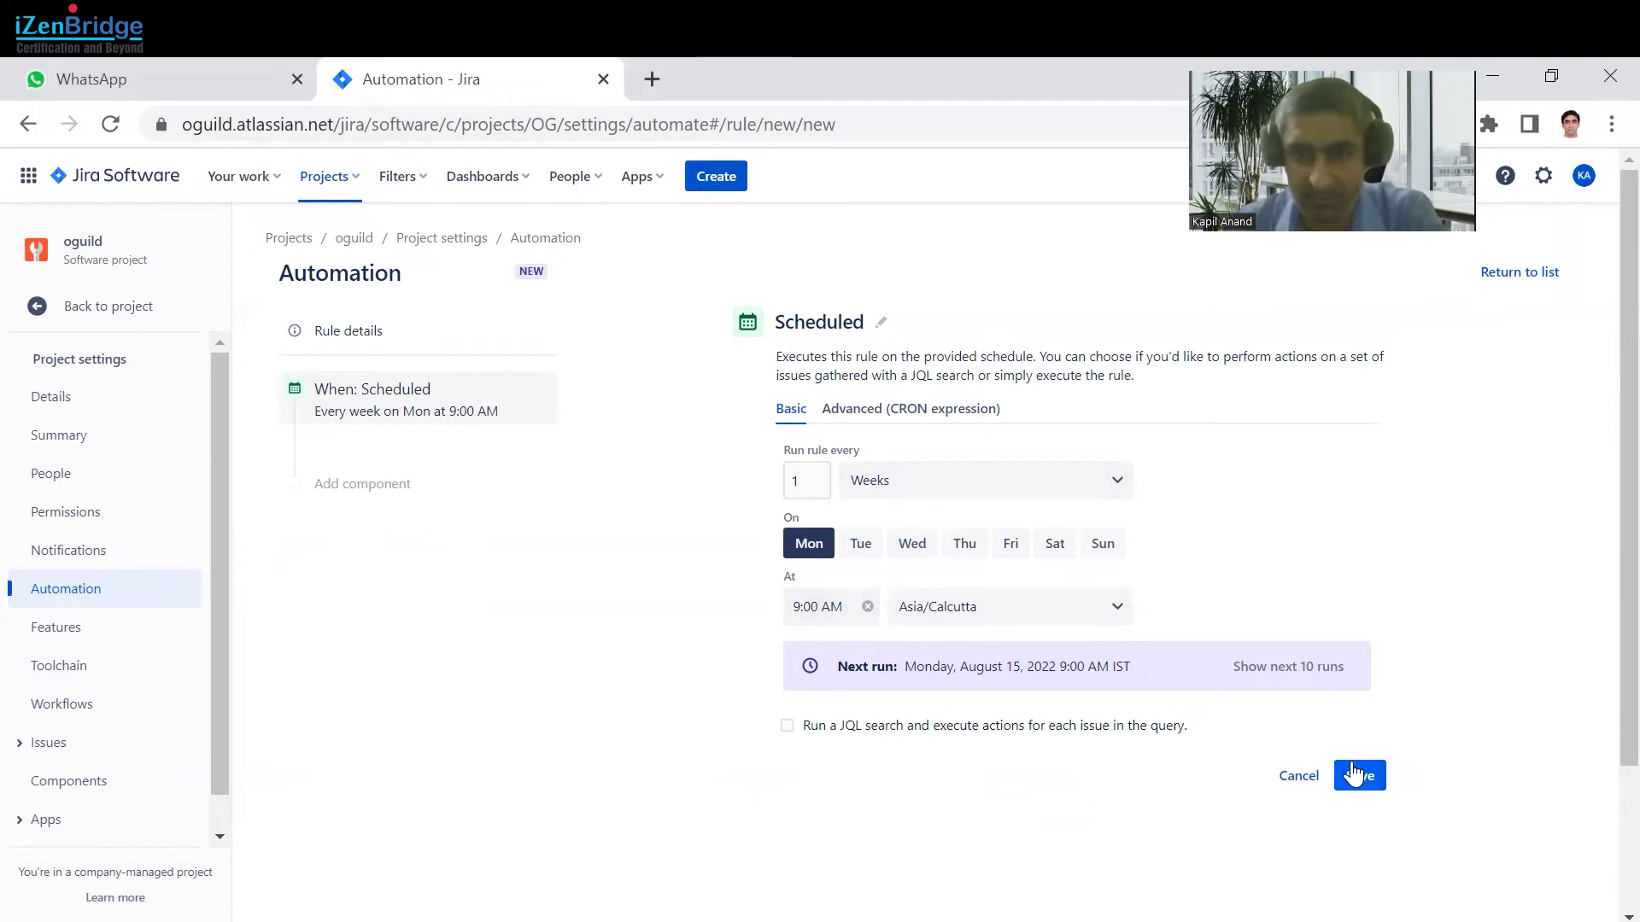
left_click(1354, 779)
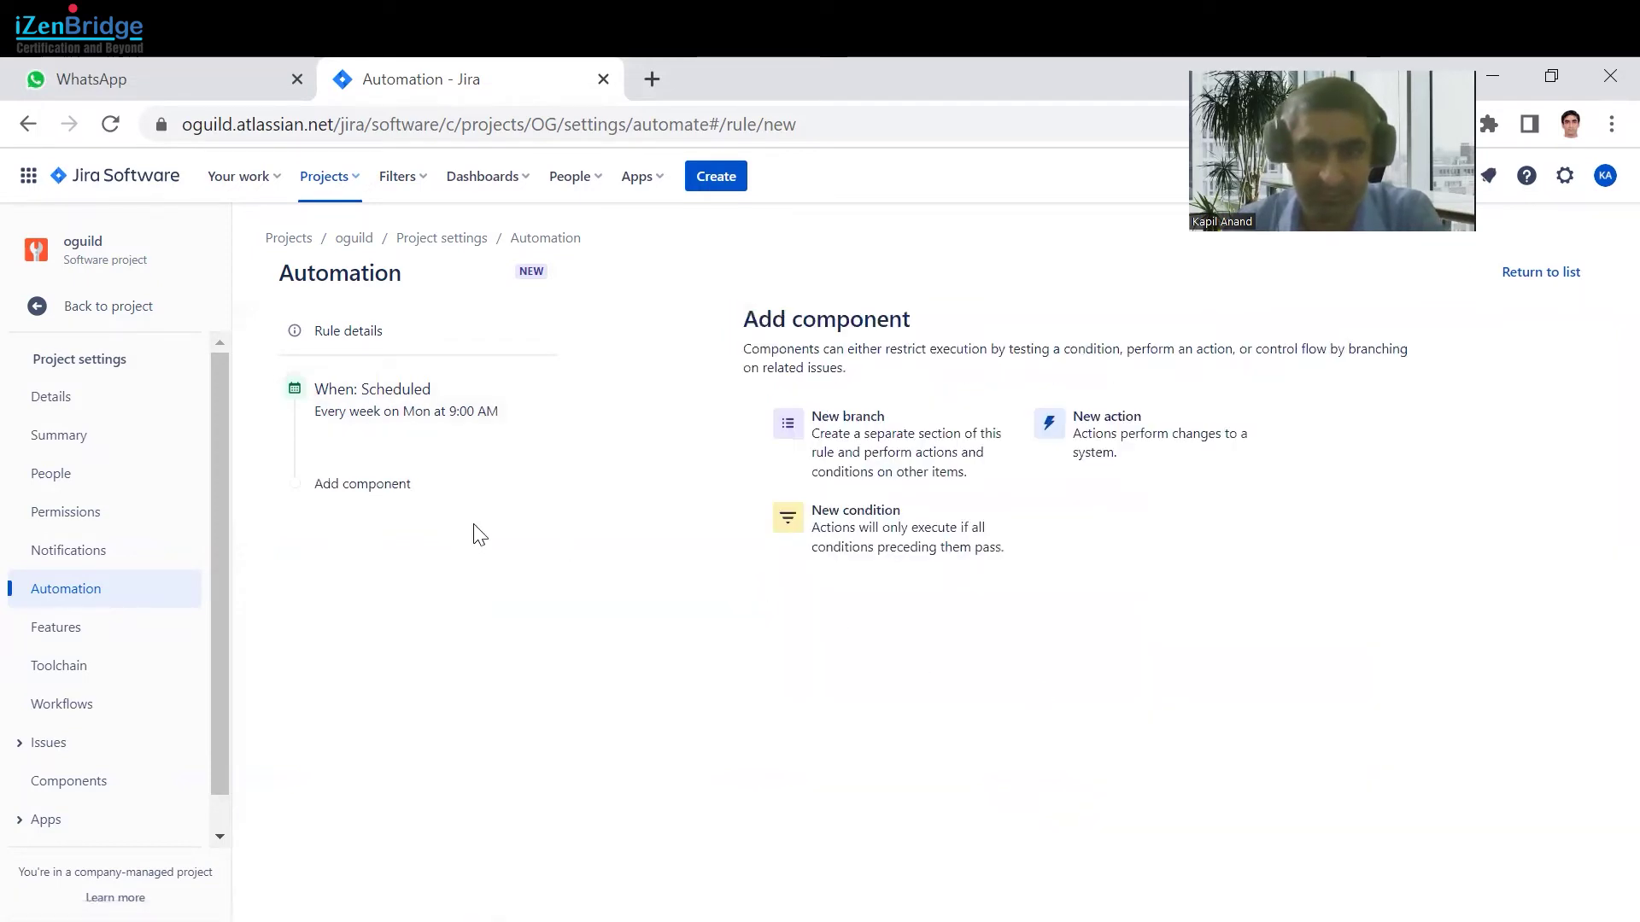
Add a Create issue action with the summary 'Any weekly task'
left_click(1103, 436)
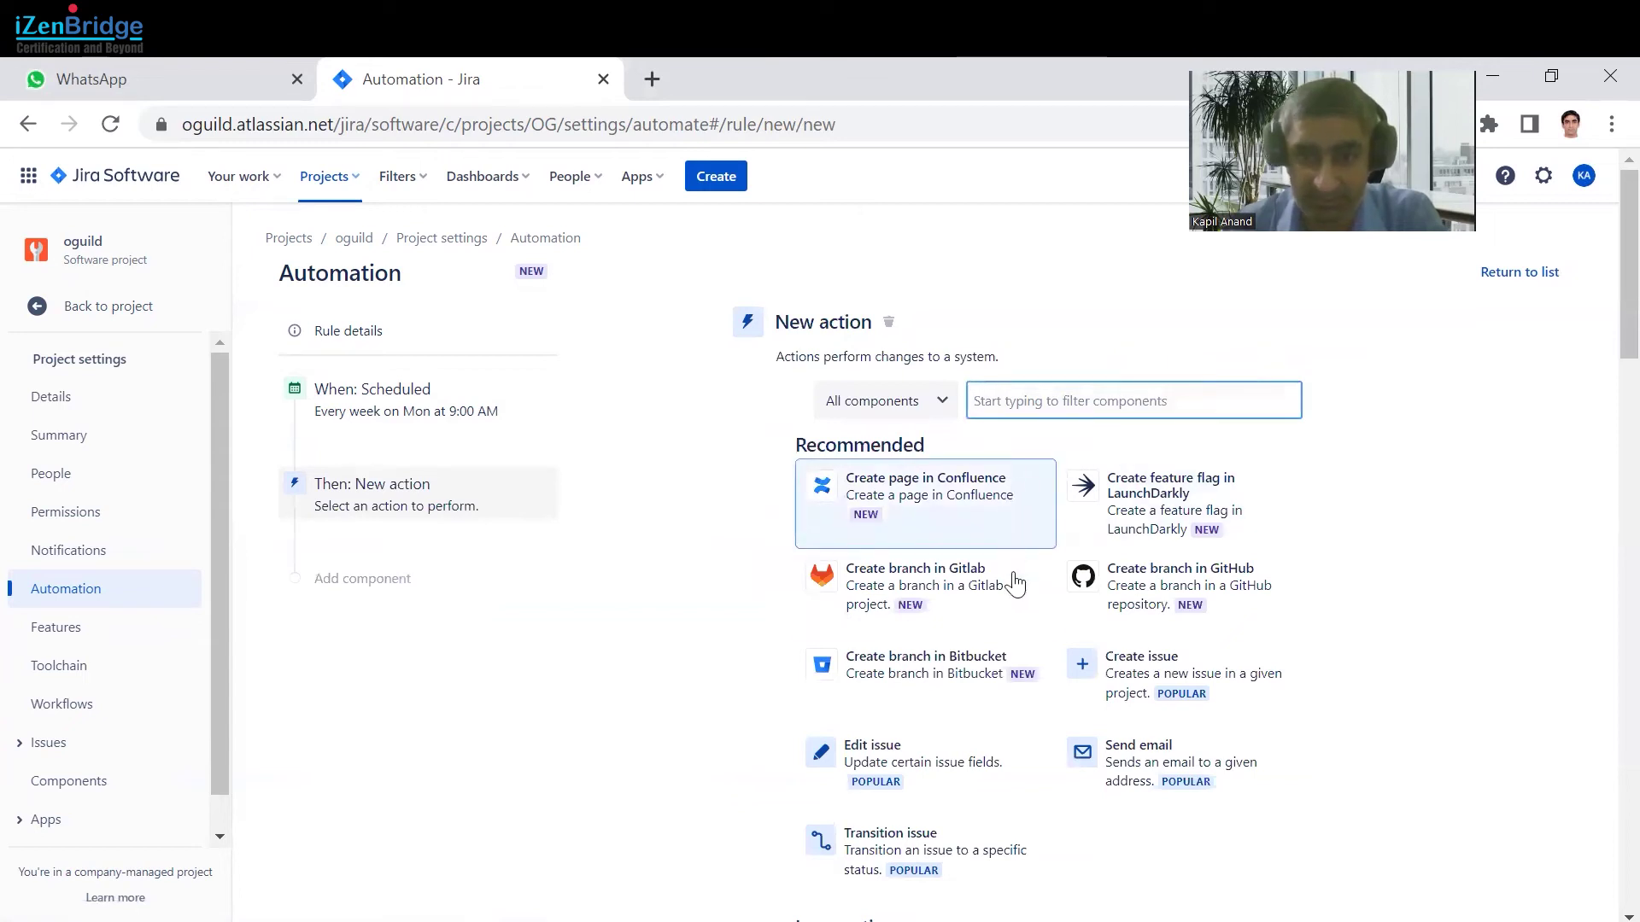
left_click(1140, 680)
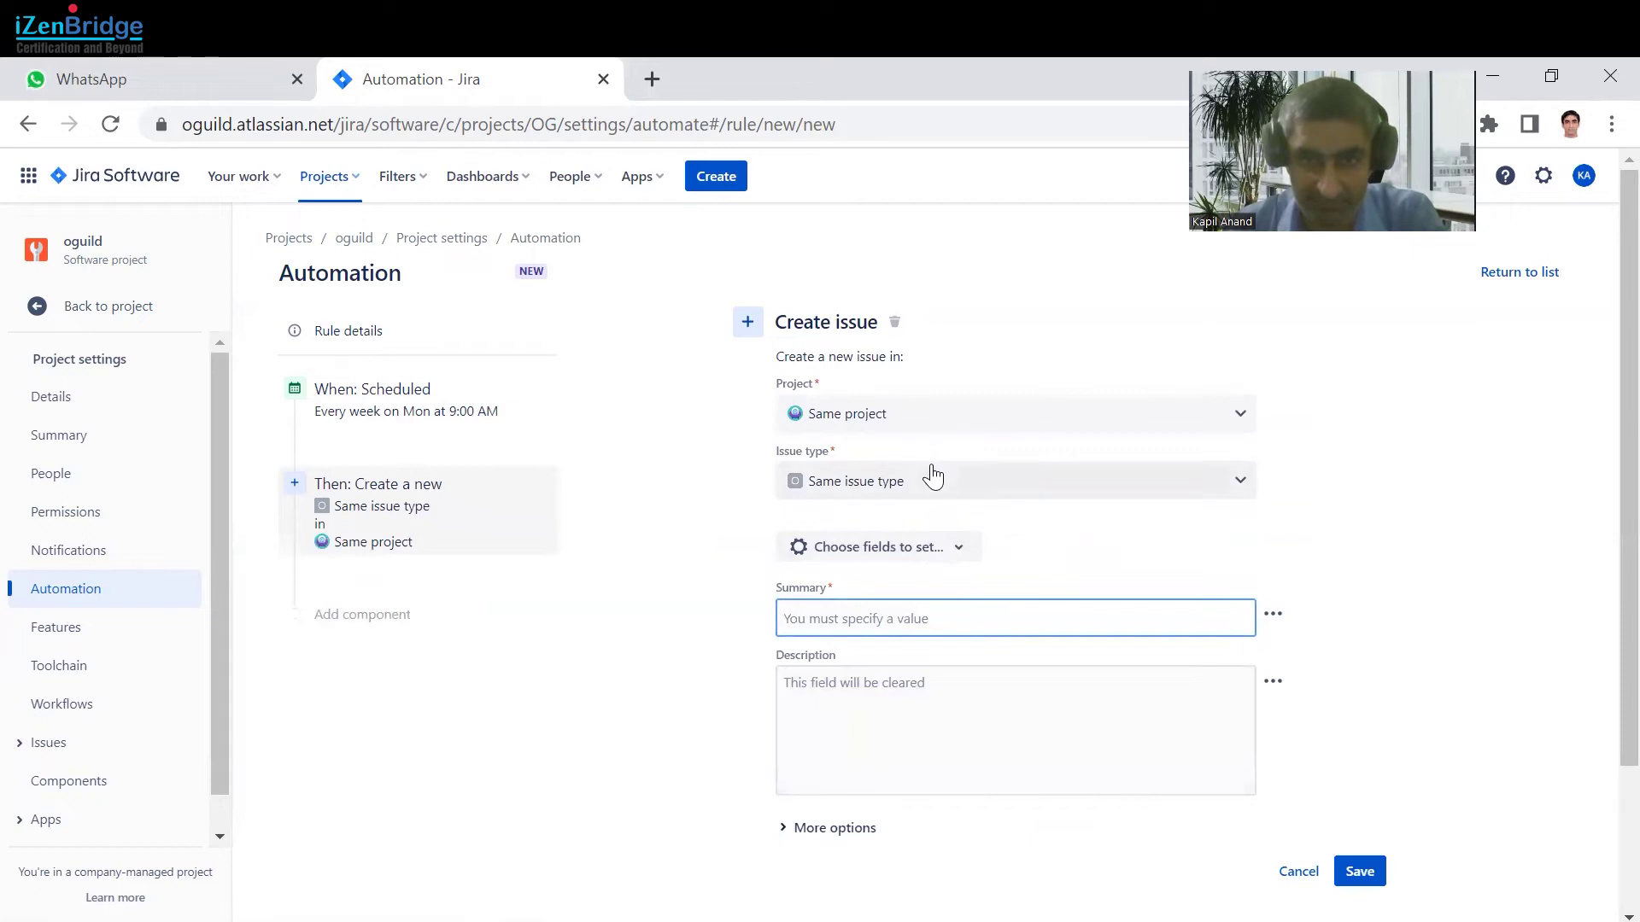
left_click(926, 478)
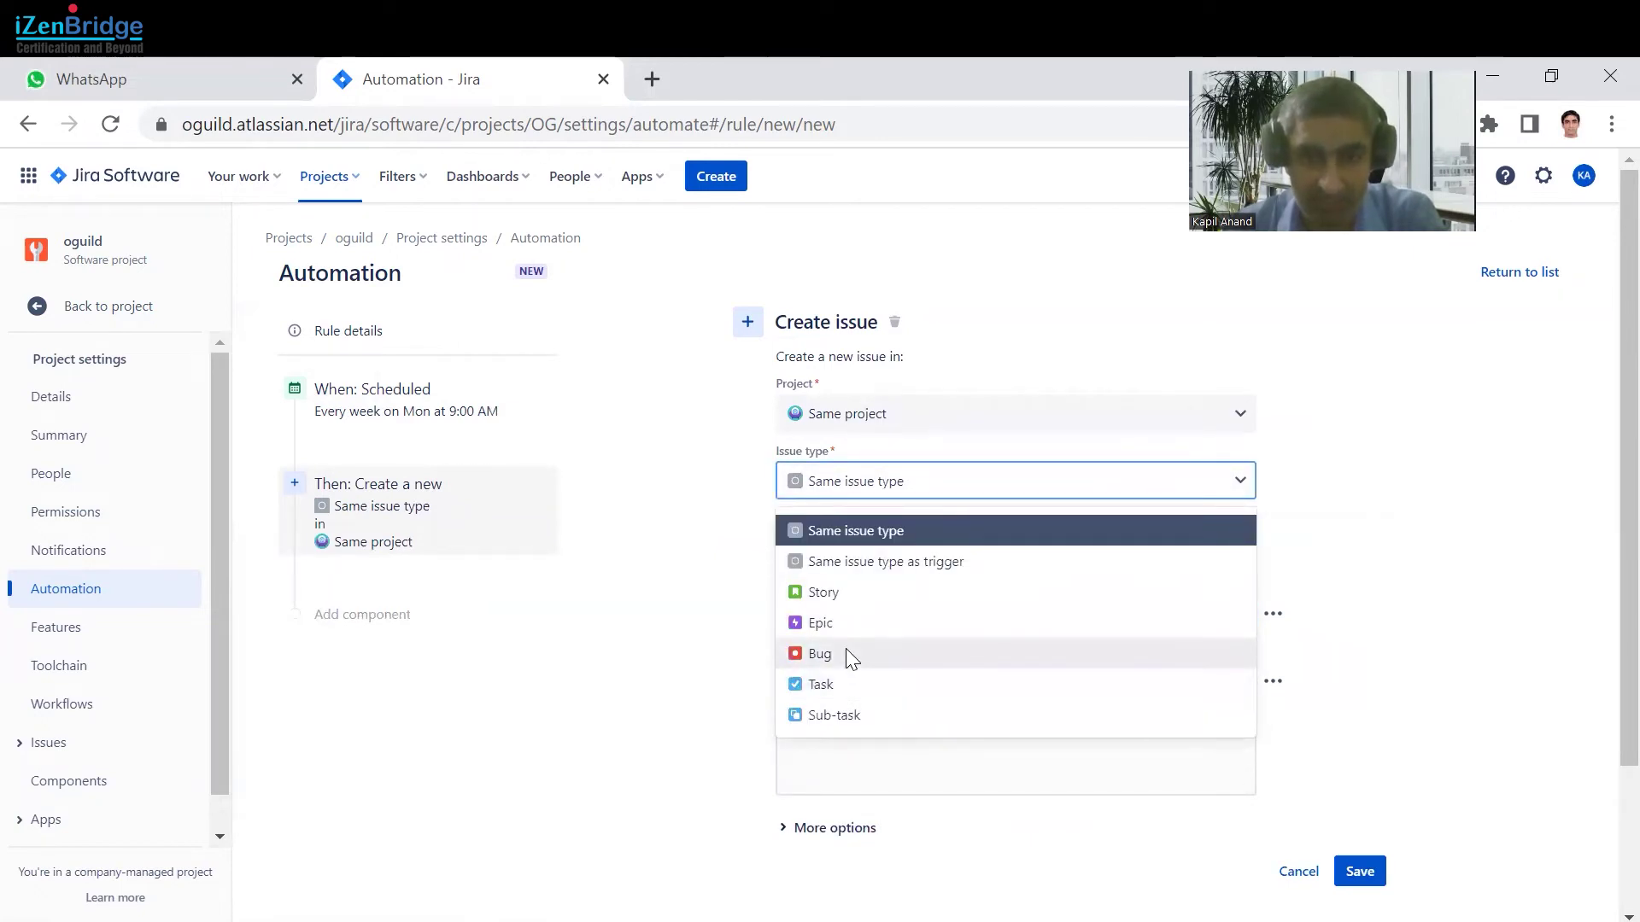
left_click(856, 595)
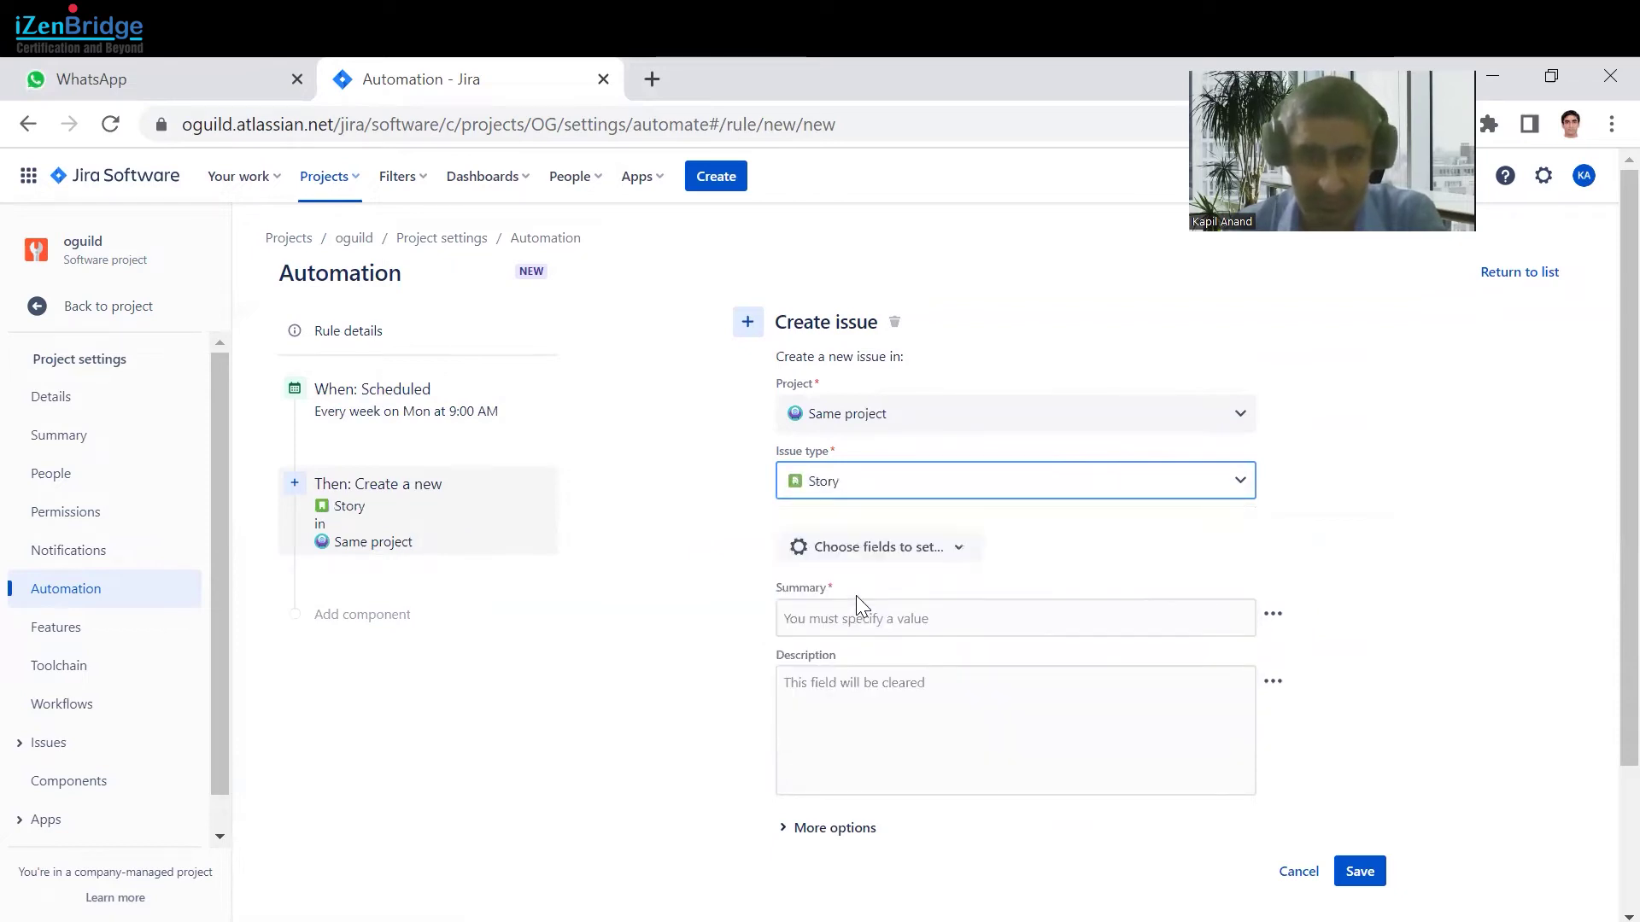
left_click(876, 619)
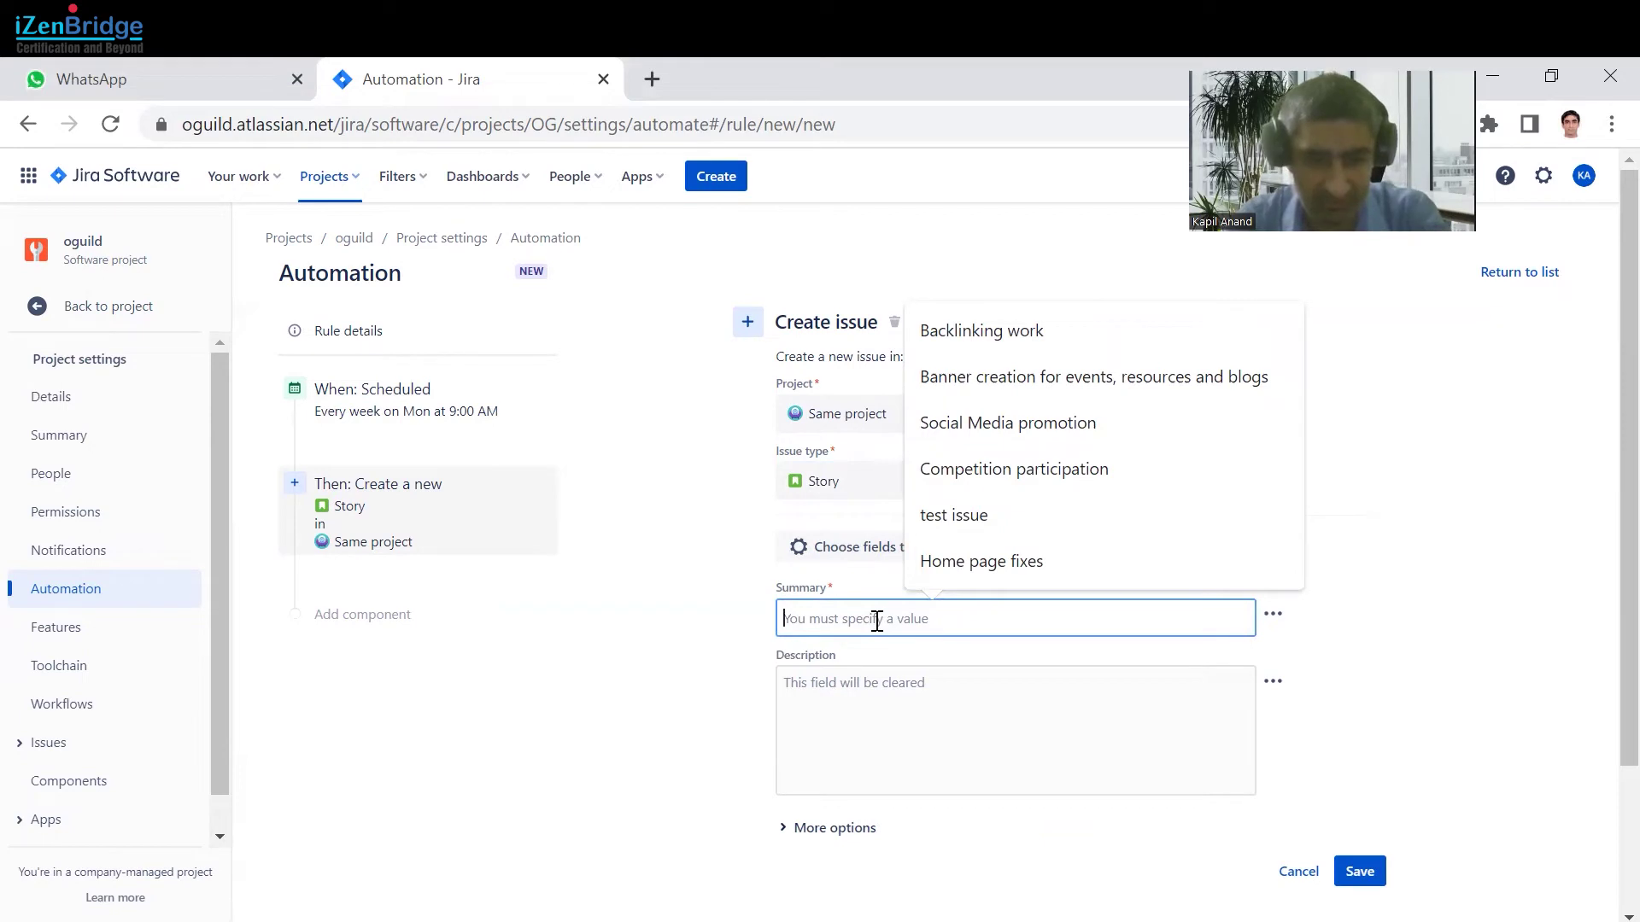
type("W")
key("BackSpace")
type("Any weekly task")
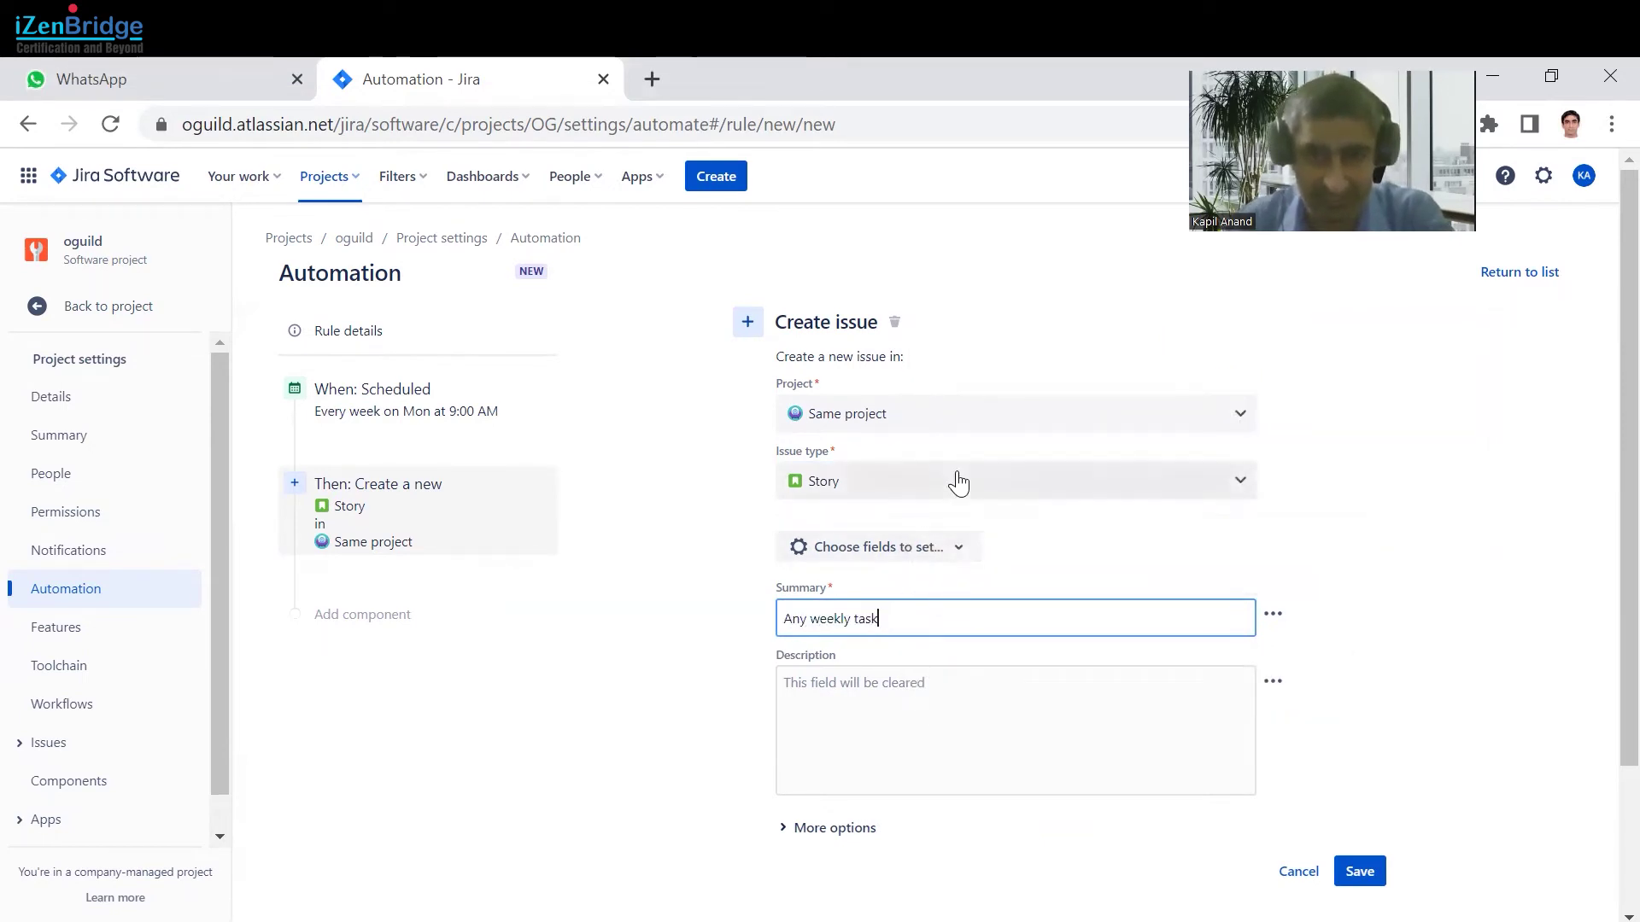
Set the created issue type to Task and save the action
left_click(958, 480)
left_click(859, 686)
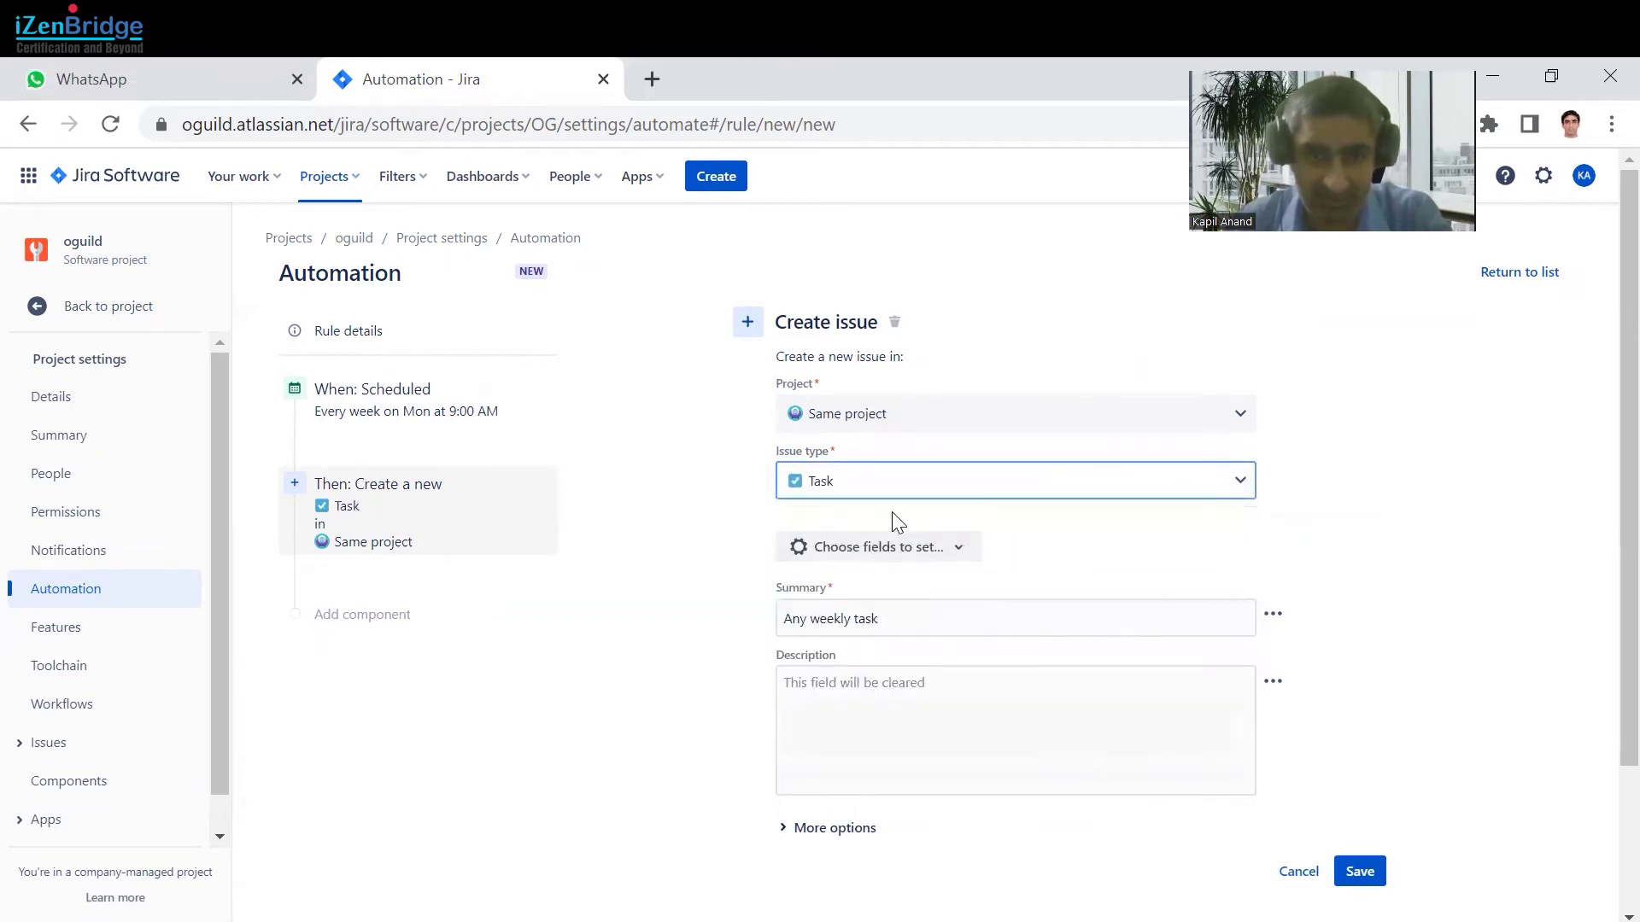
left_click(937, 622)
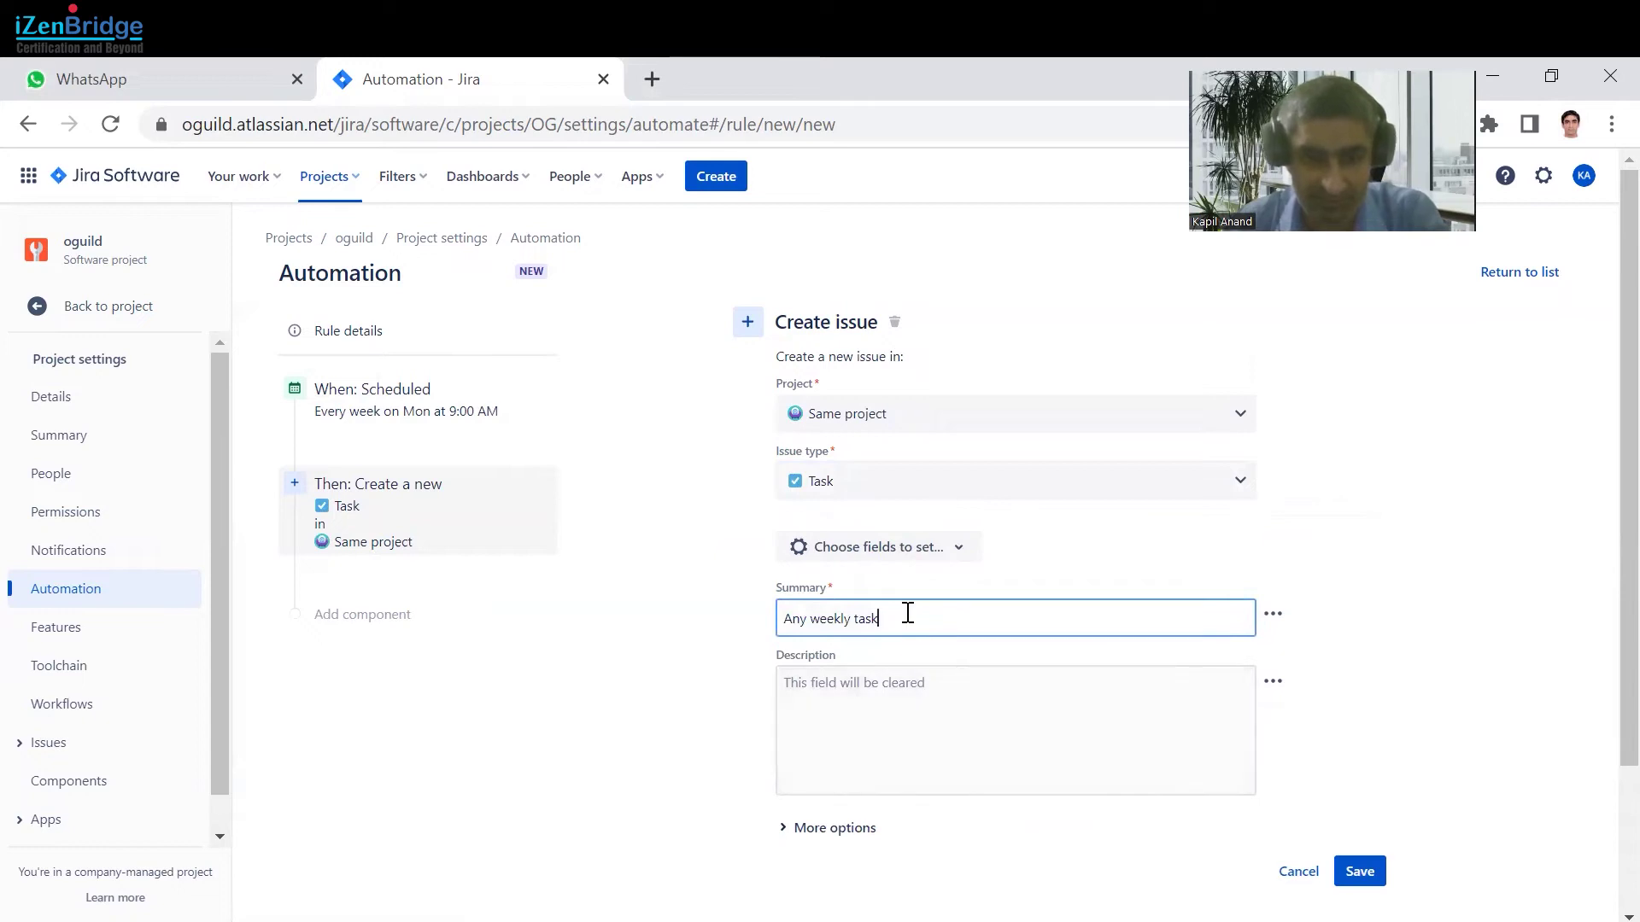
left_click(1365, 876)
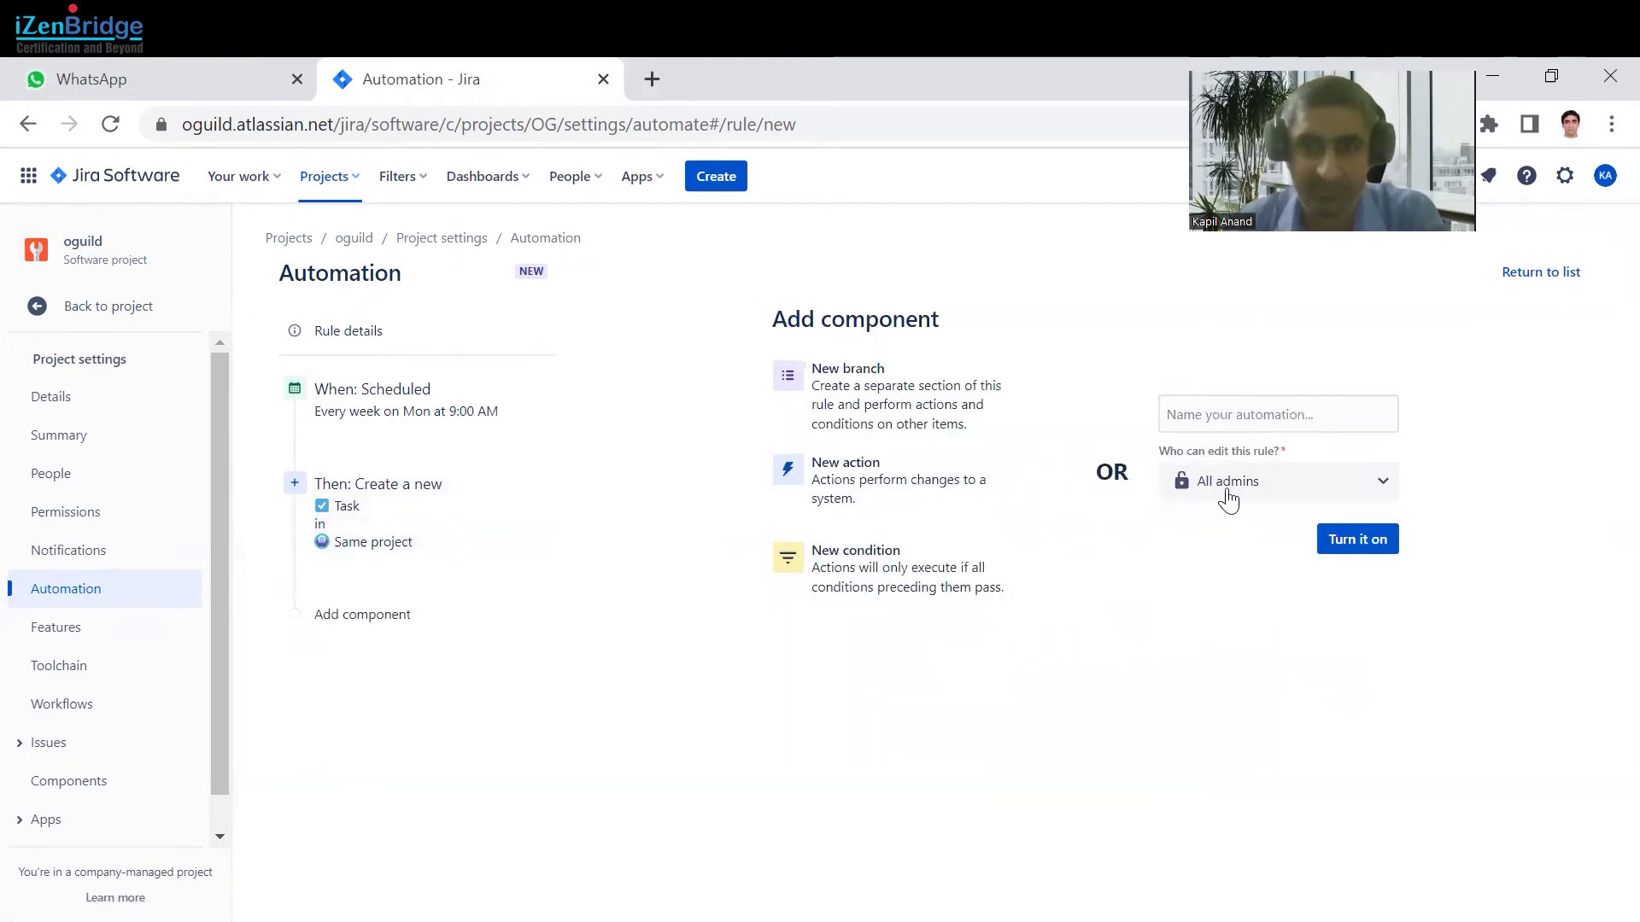
Name the rule 'AnyWeekly Recurring Task', turn it on and run it
left_click(1299, 414)
type("A")
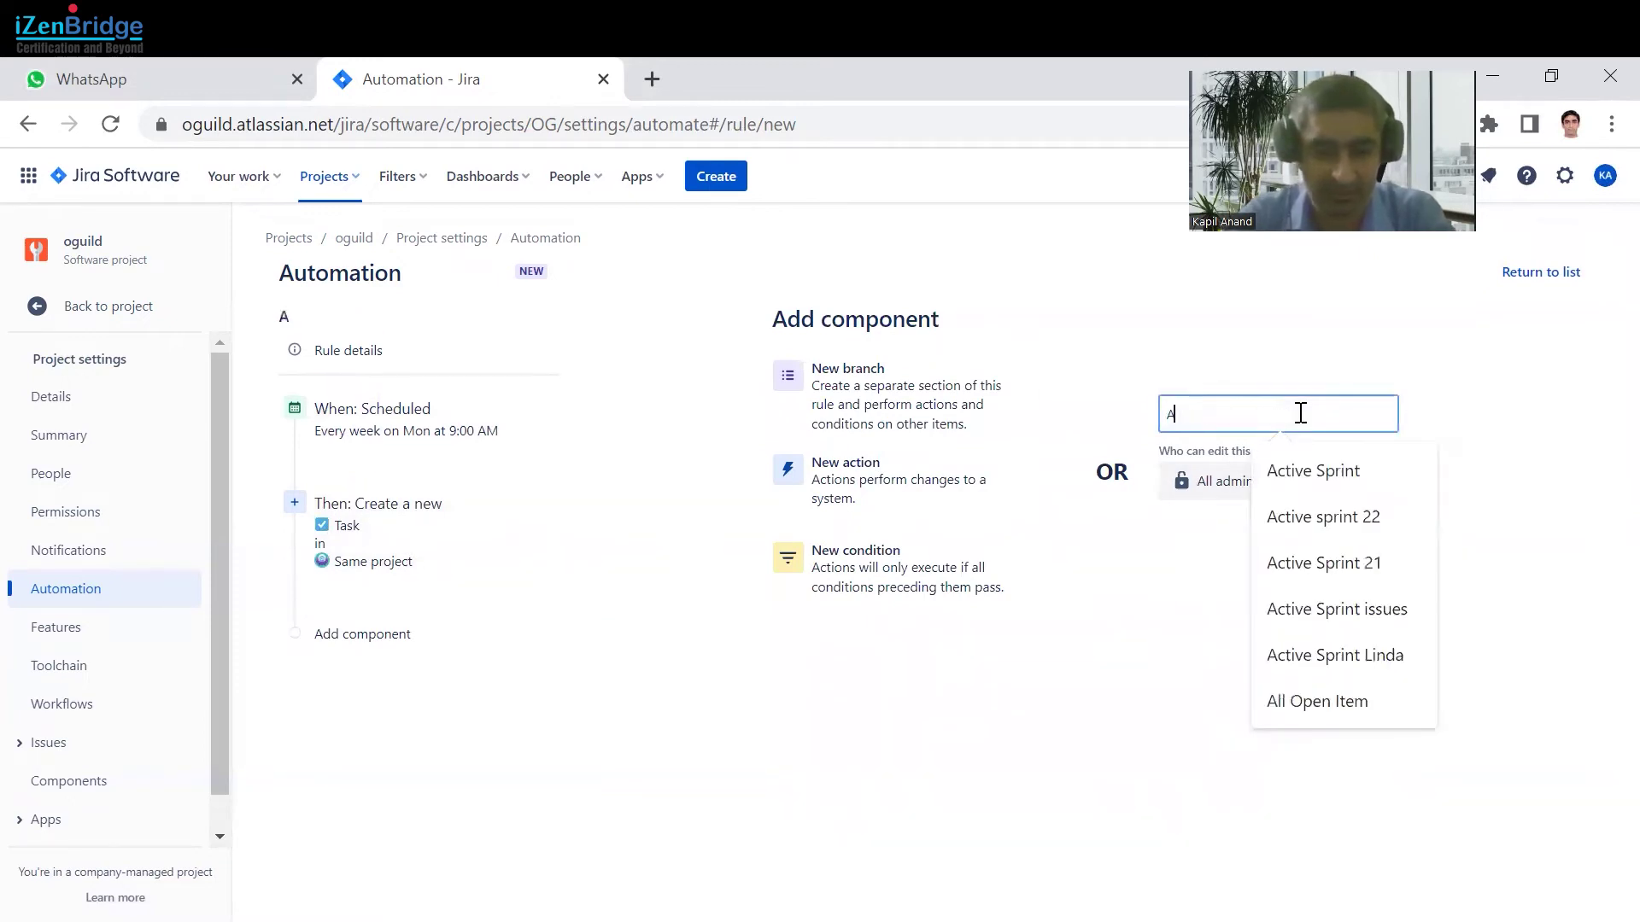
type("nyW")
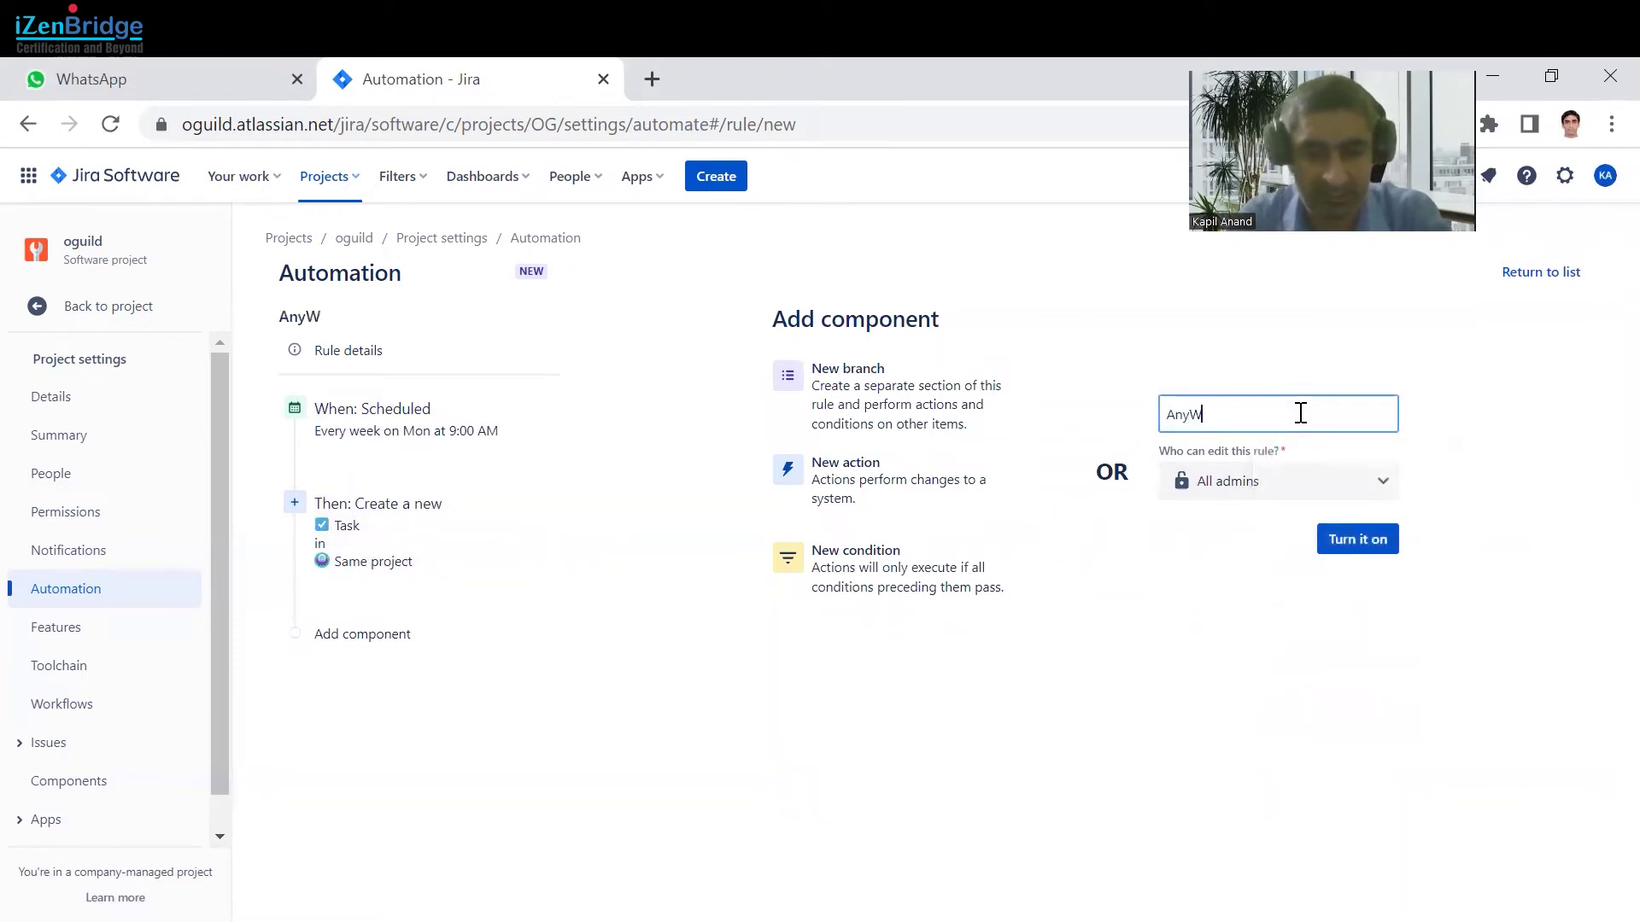
type("eekly ")
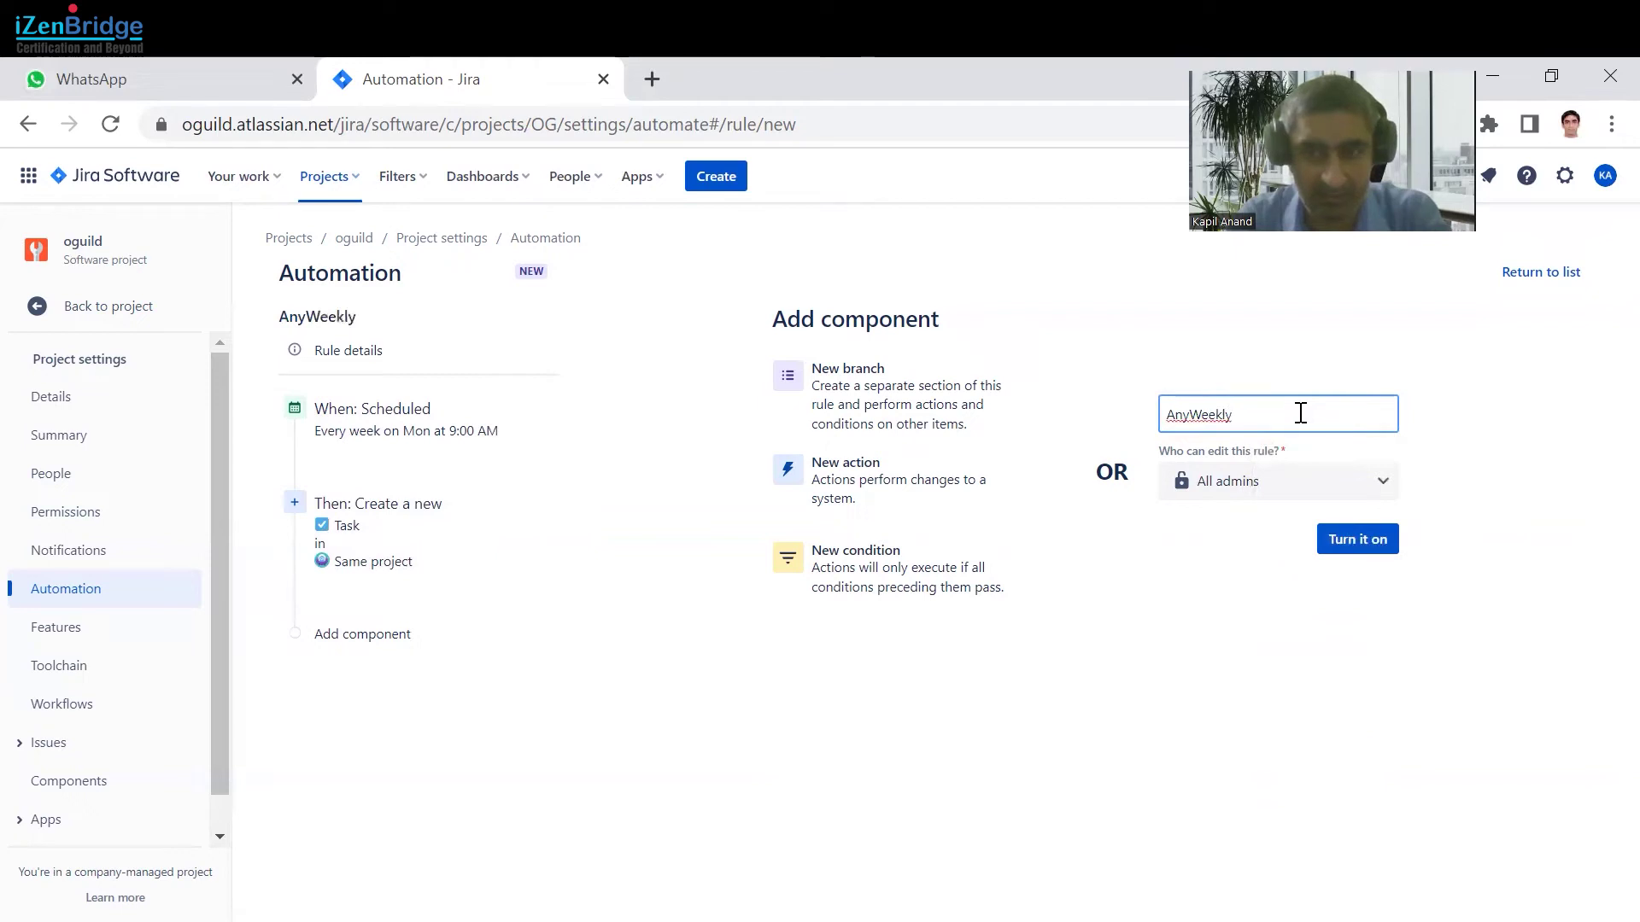
type("RucuuringTask")
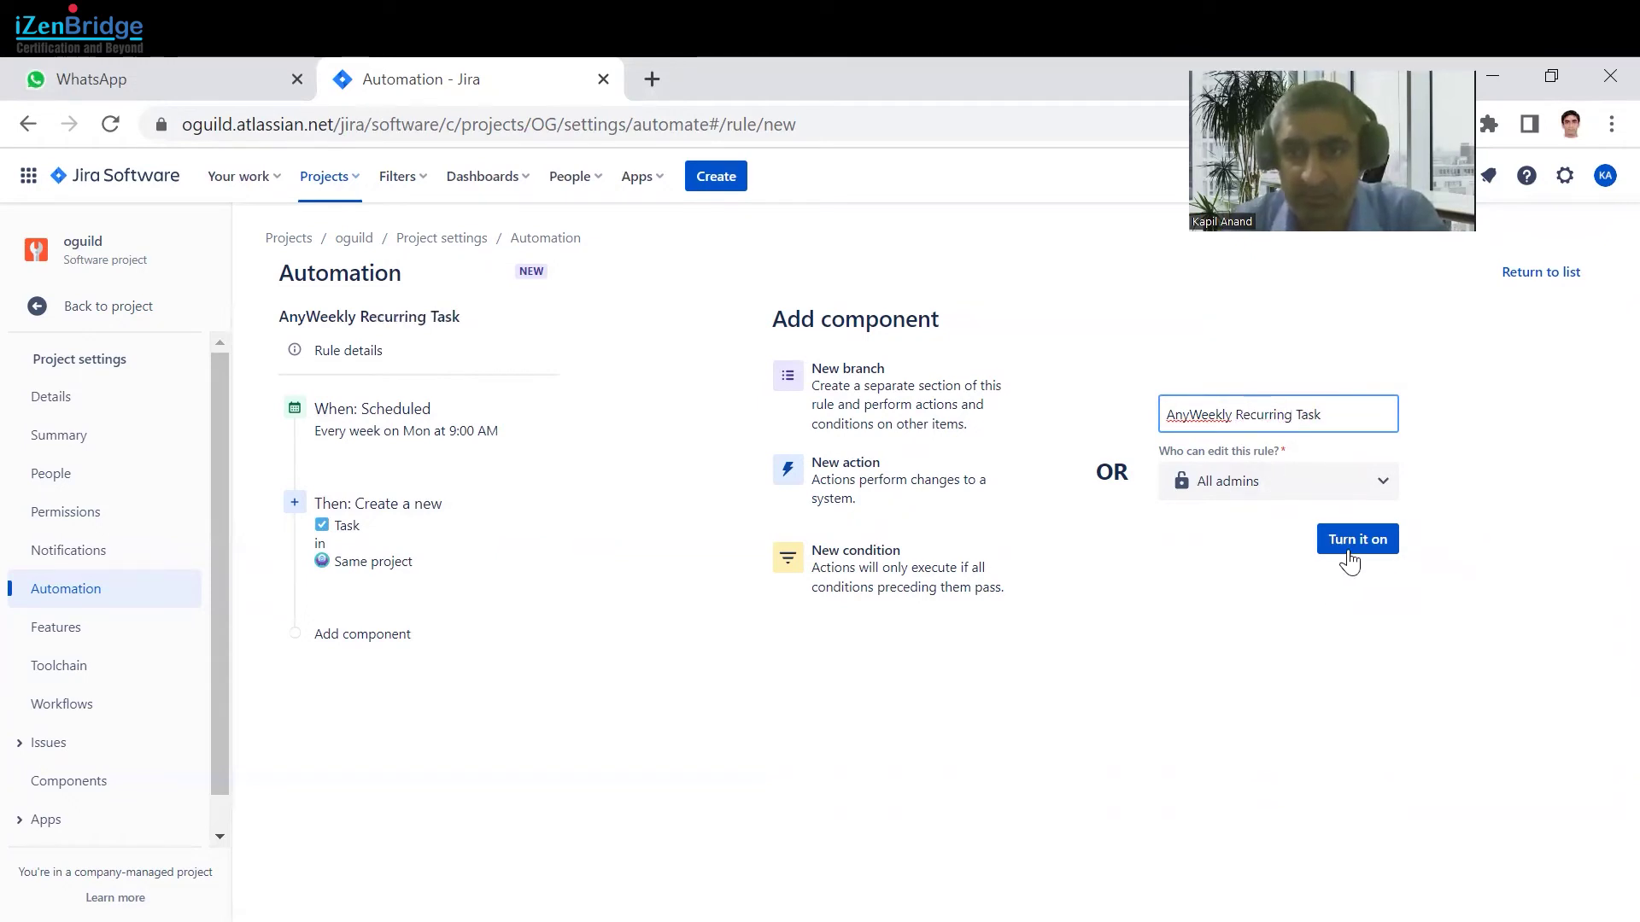
left_click(1357, 539)
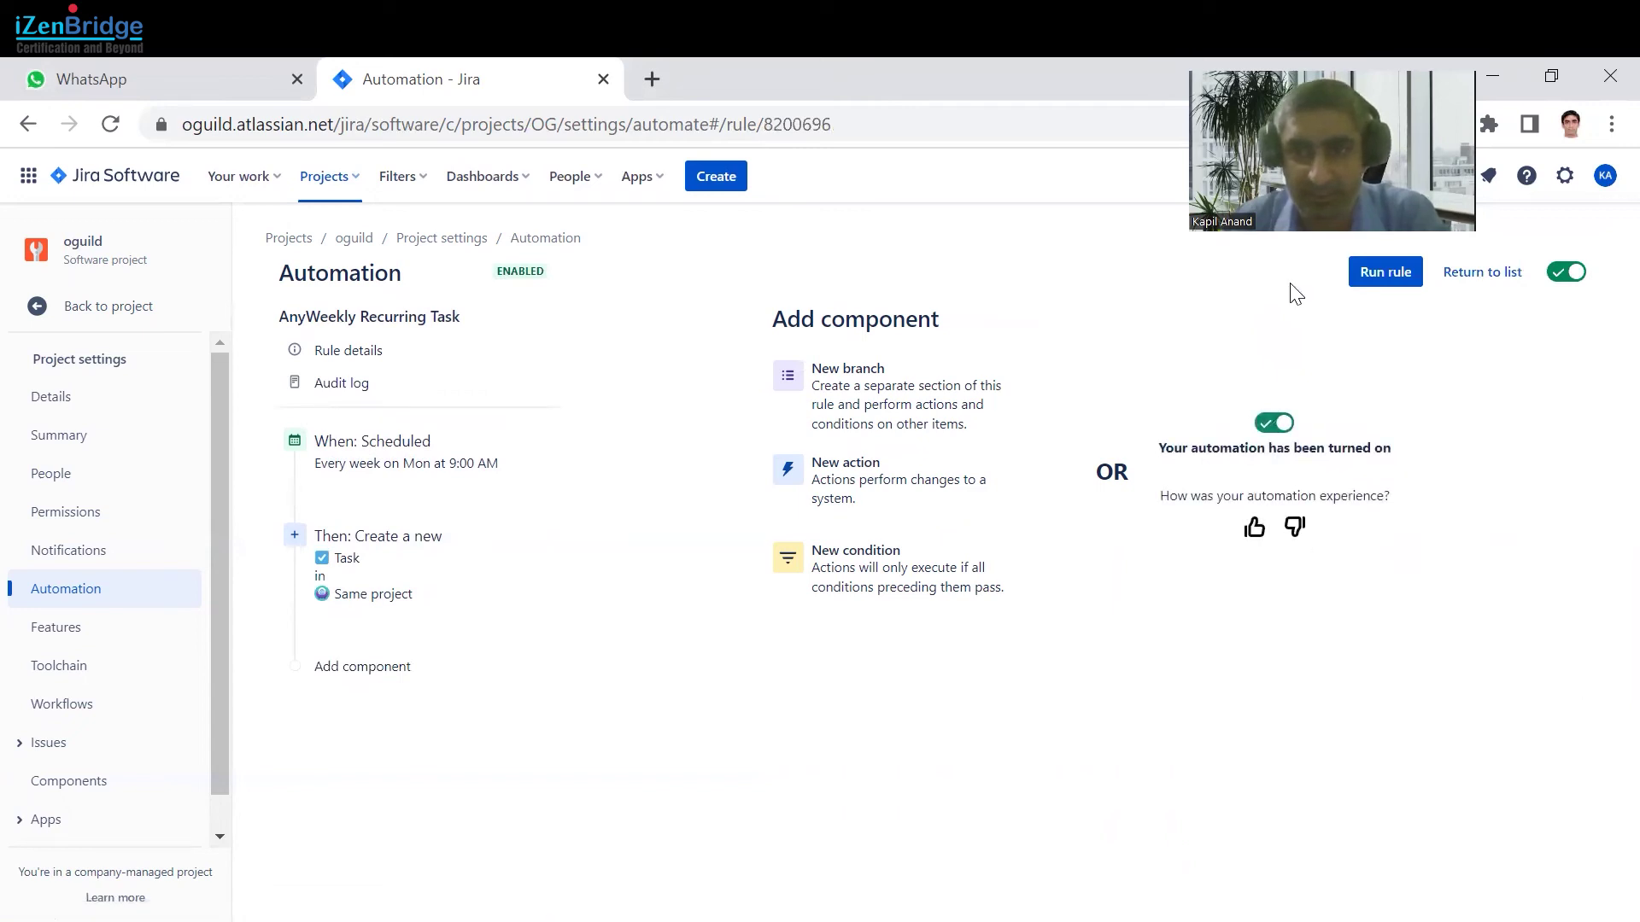
left_click(1356, 275)
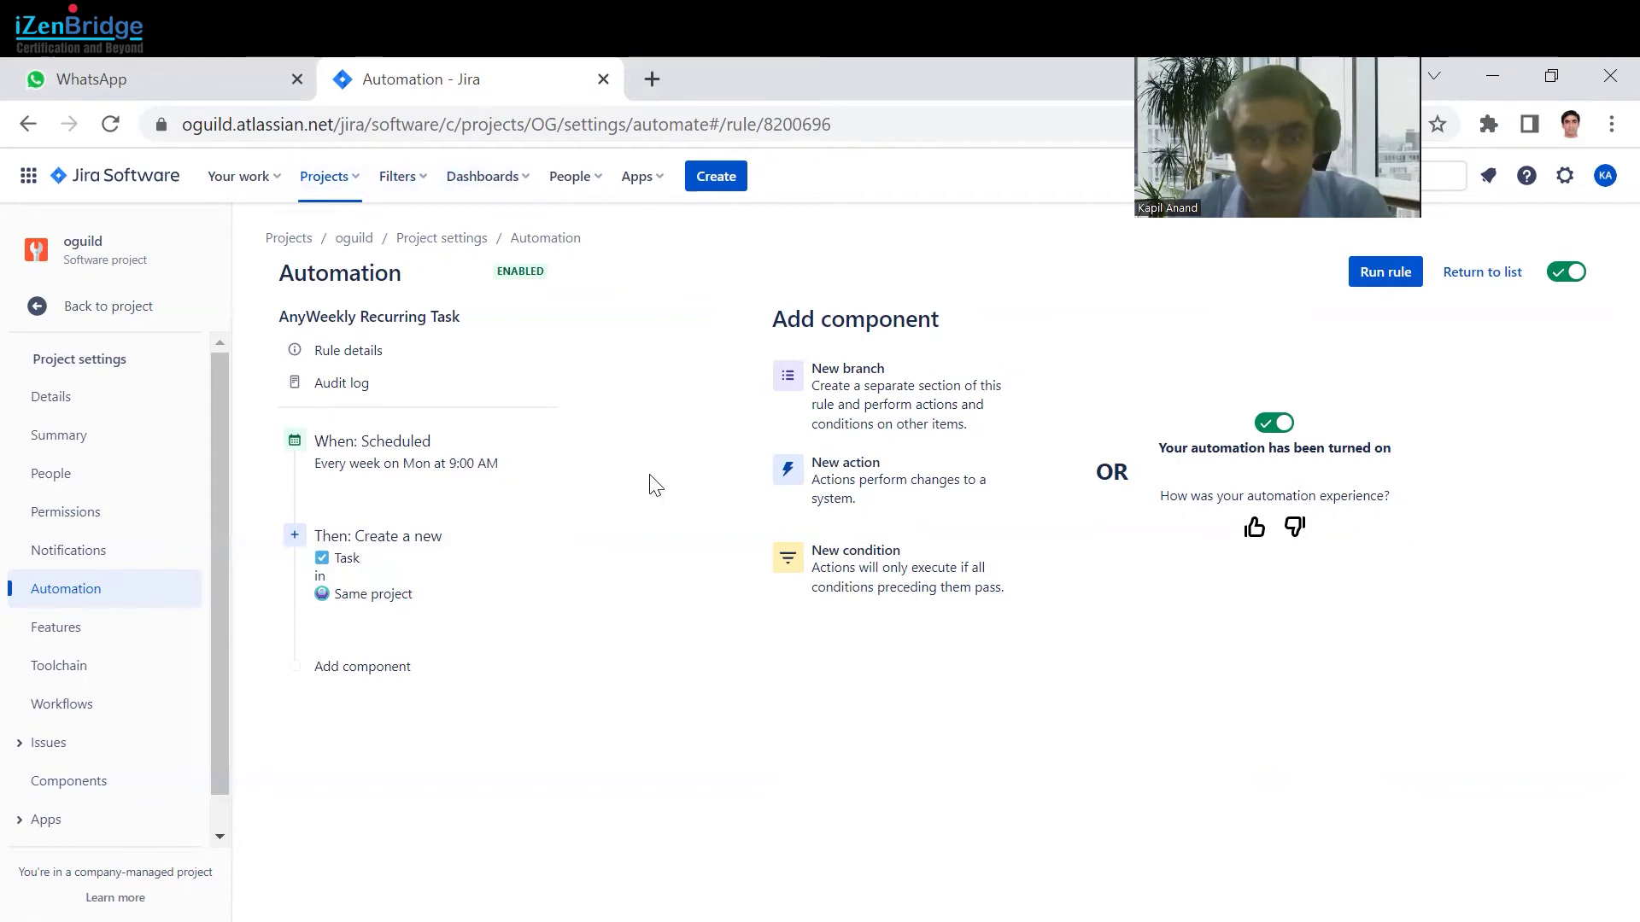
Point the Create issue action at the oguild (OG) project and publish the rule
left_click(393, 553)
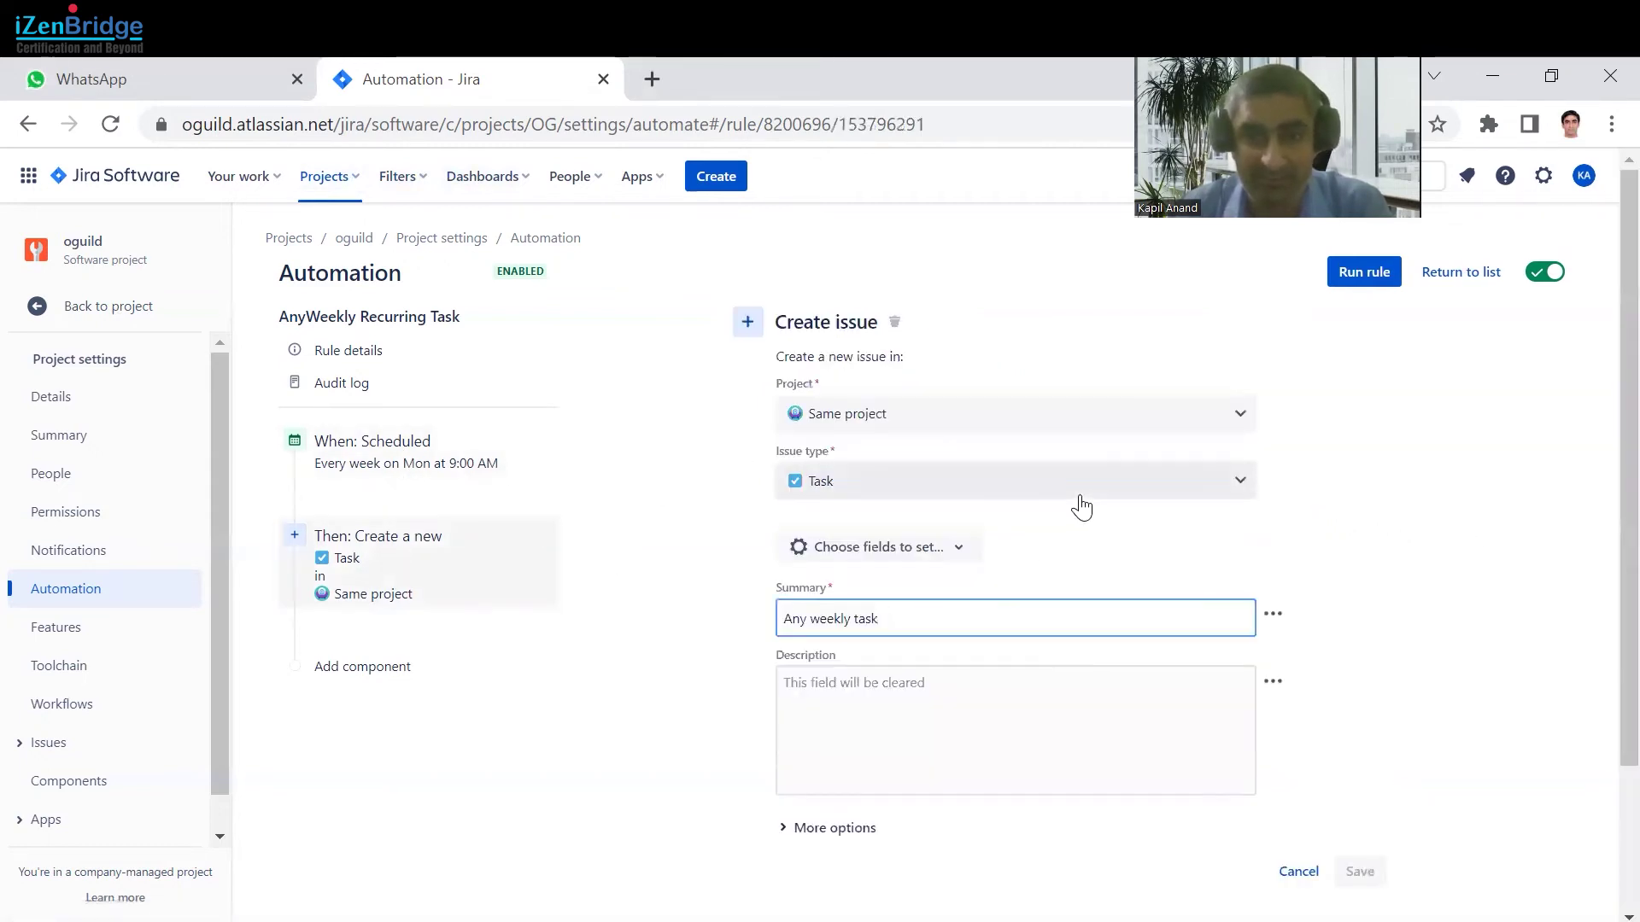
left_click(958, 425)
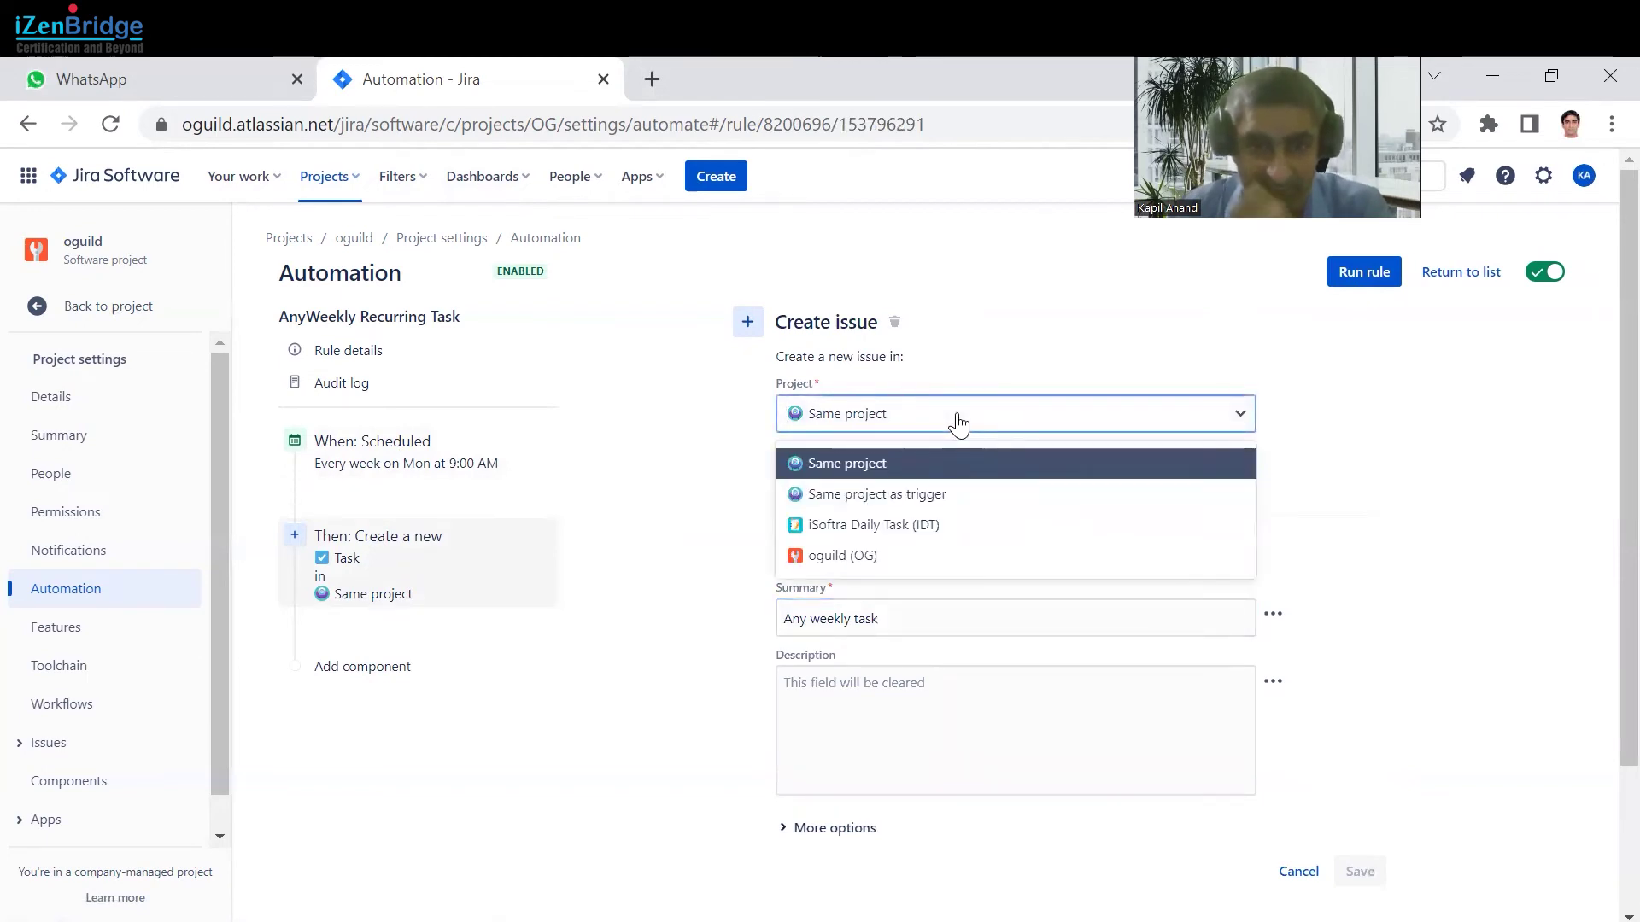
left_click(918, 557)
left_click(1359, 871)
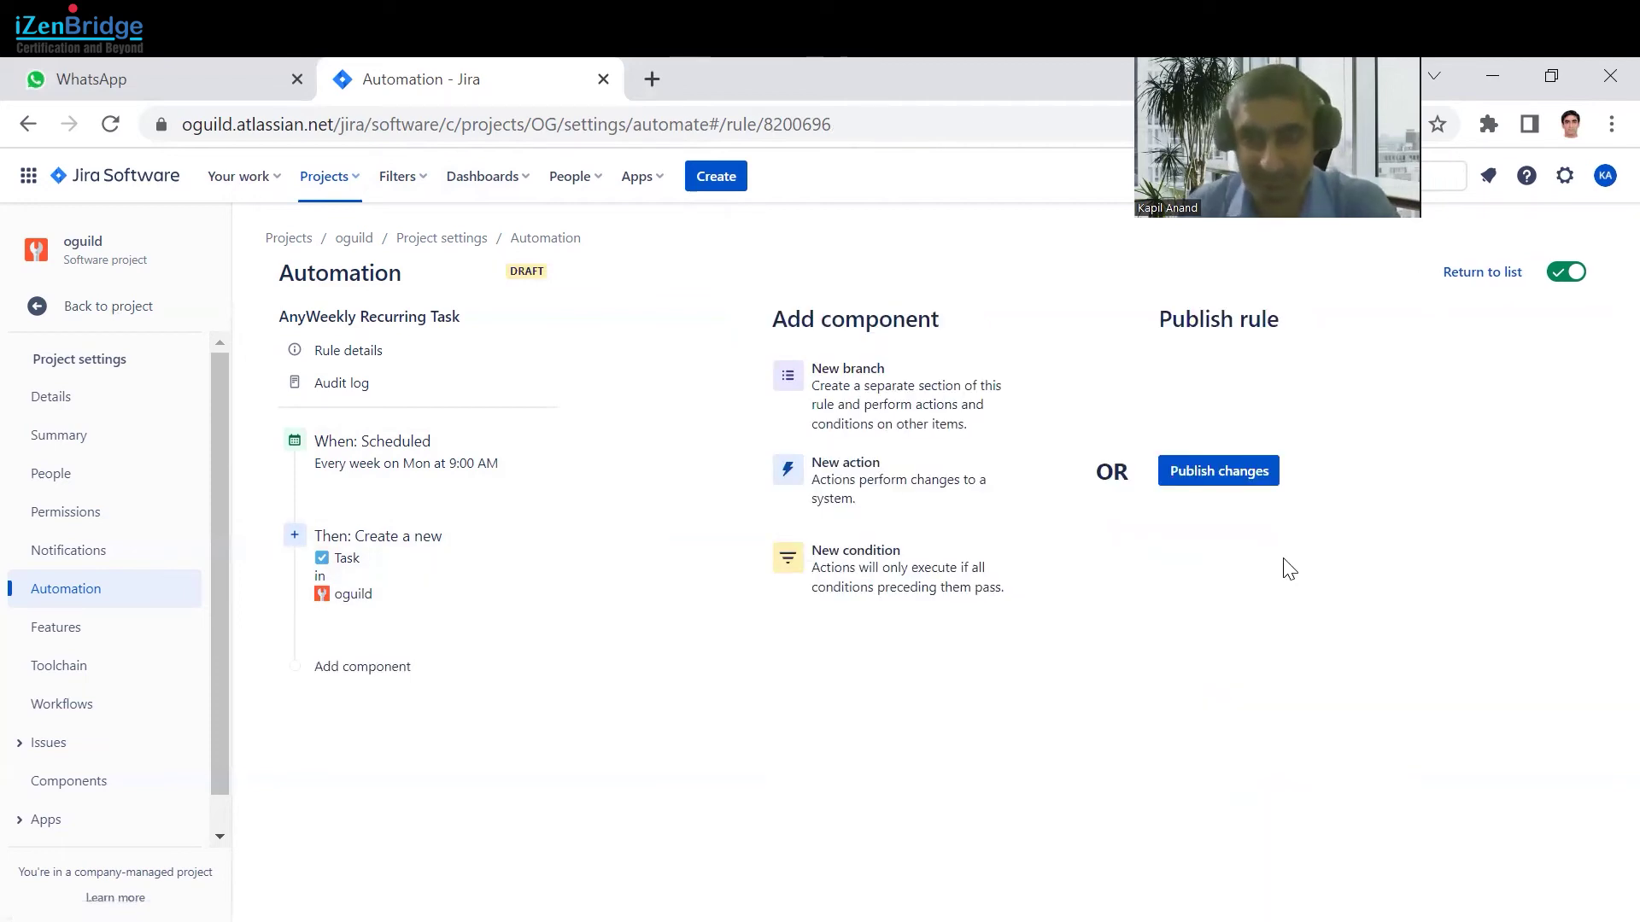
left_click(1210, 474)
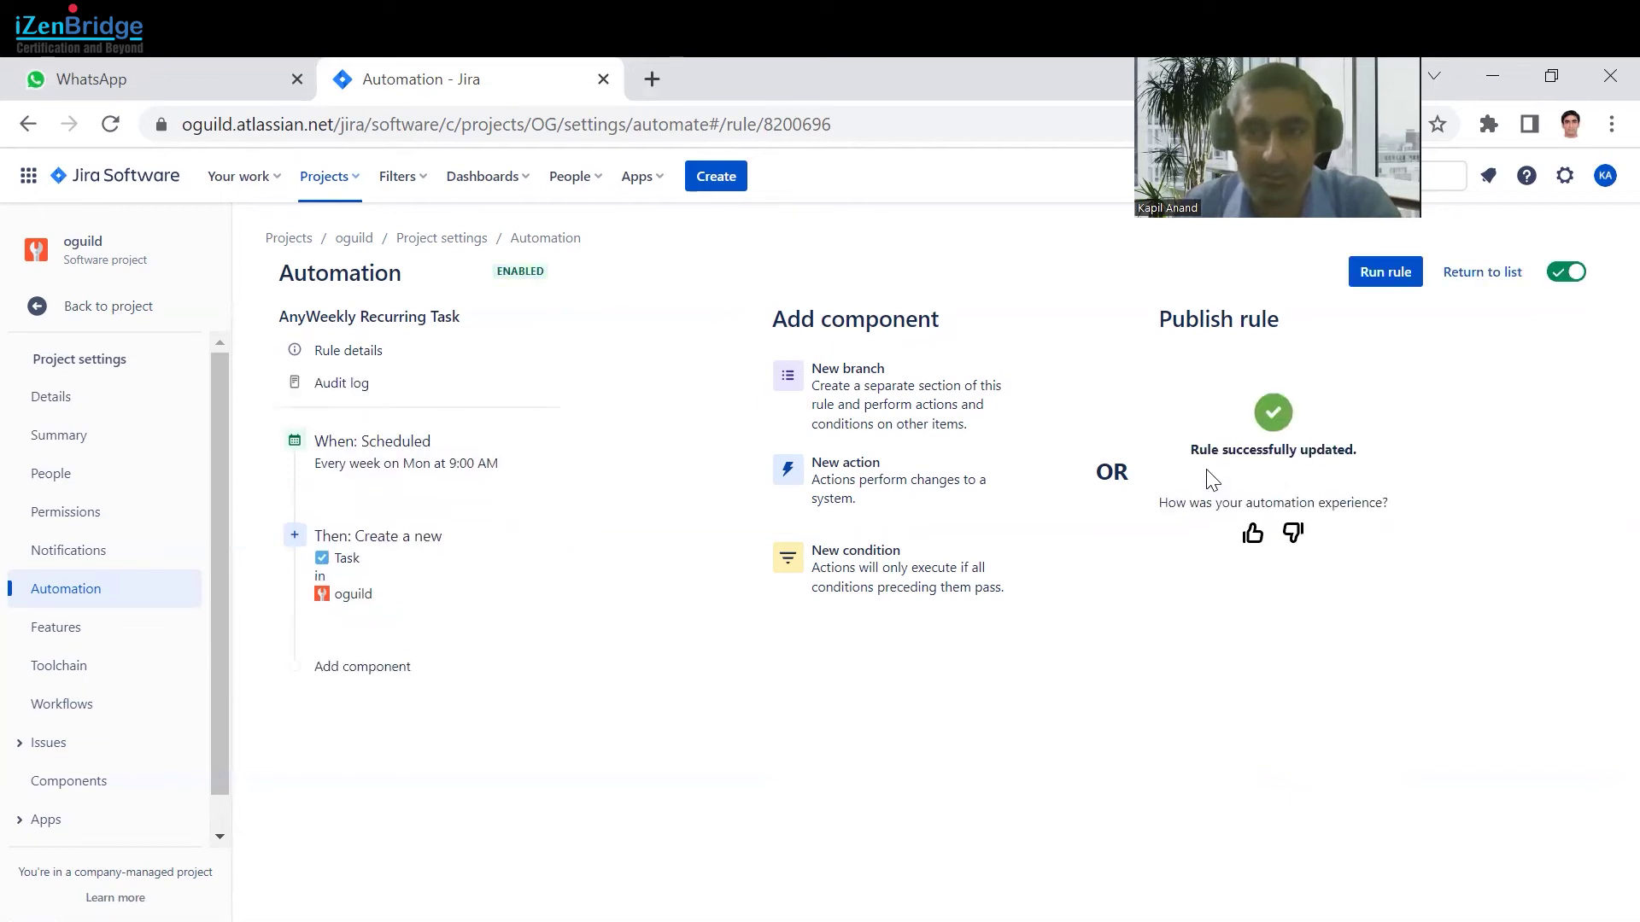
Open the oguild project's backlog in a new browser tab
left_click(527, 181)
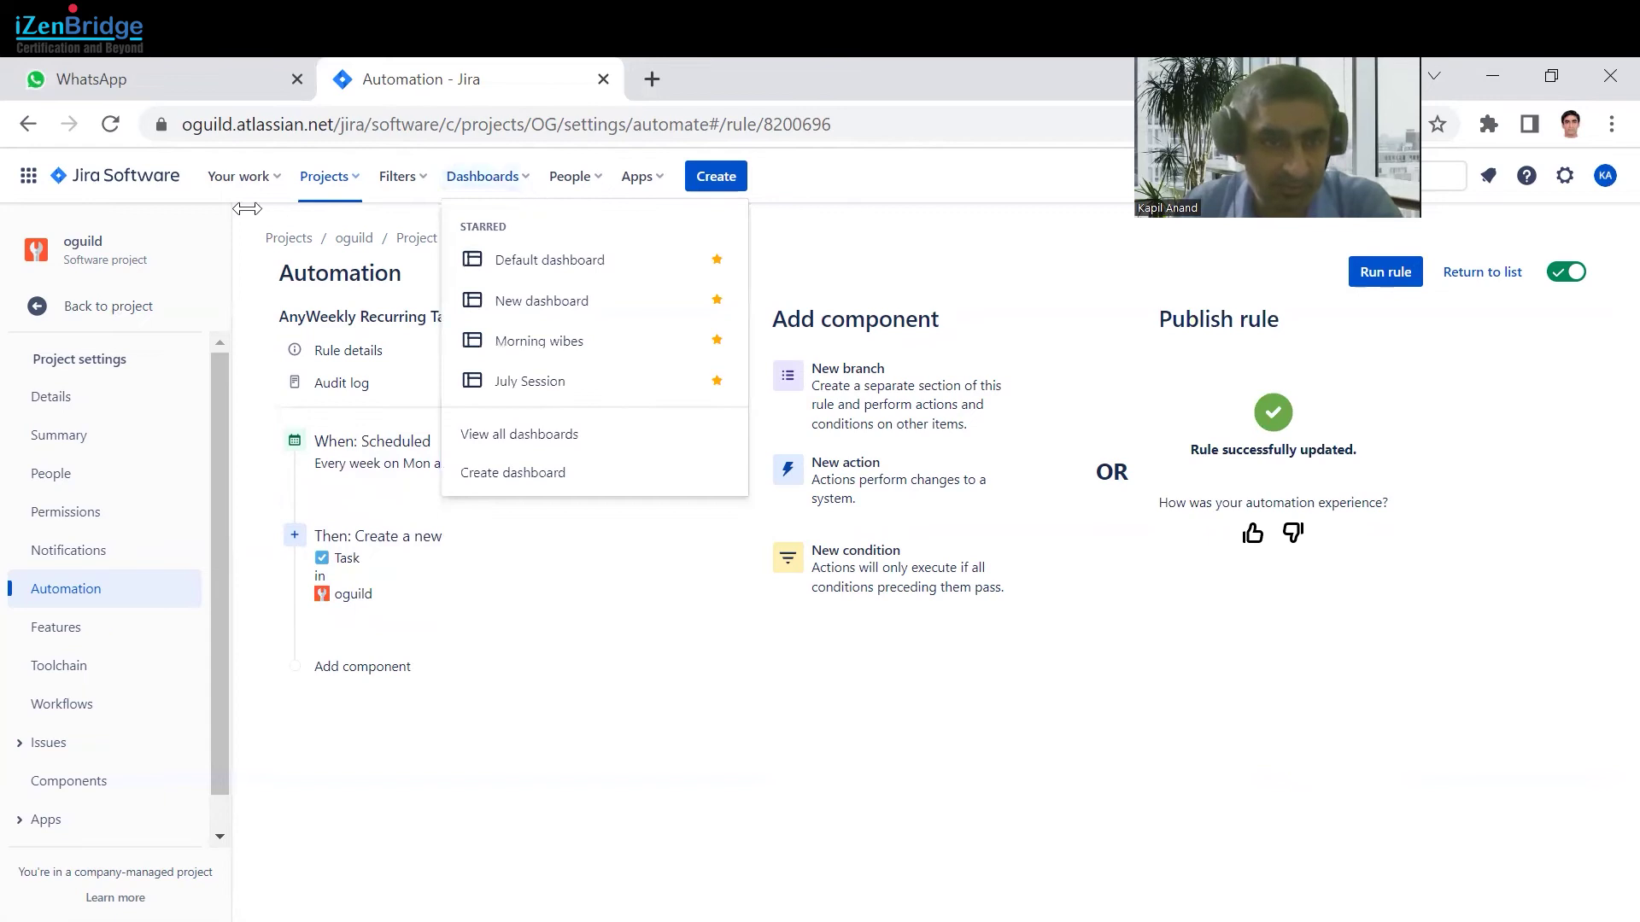
left_click(363, 181)
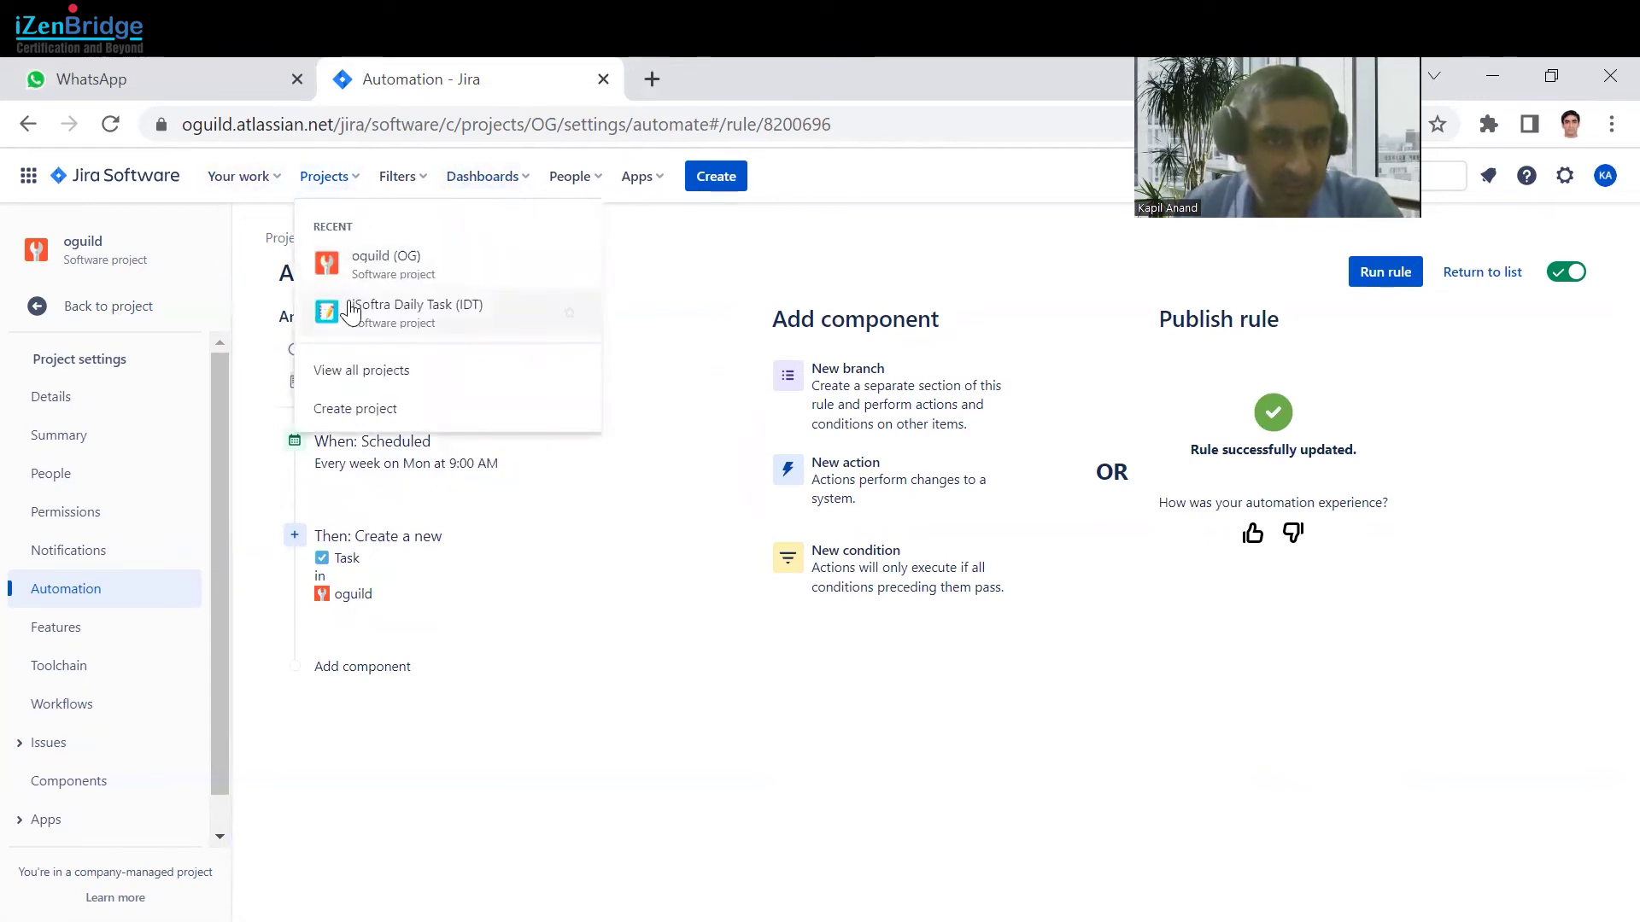
middle_click(376, 268)
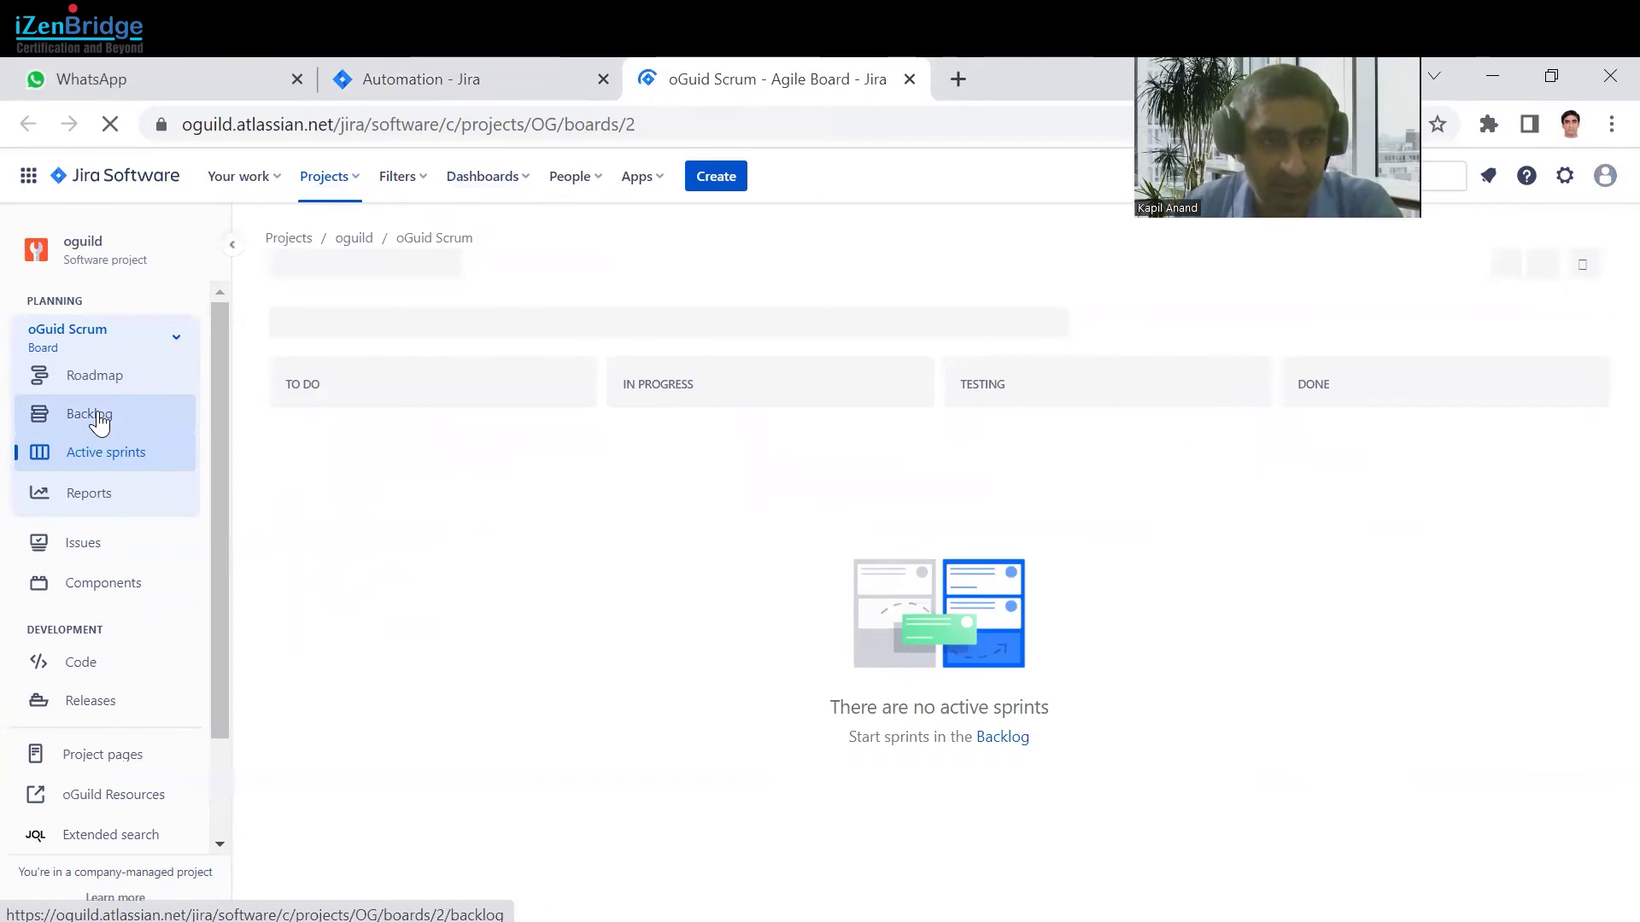
left_click(100, 417)
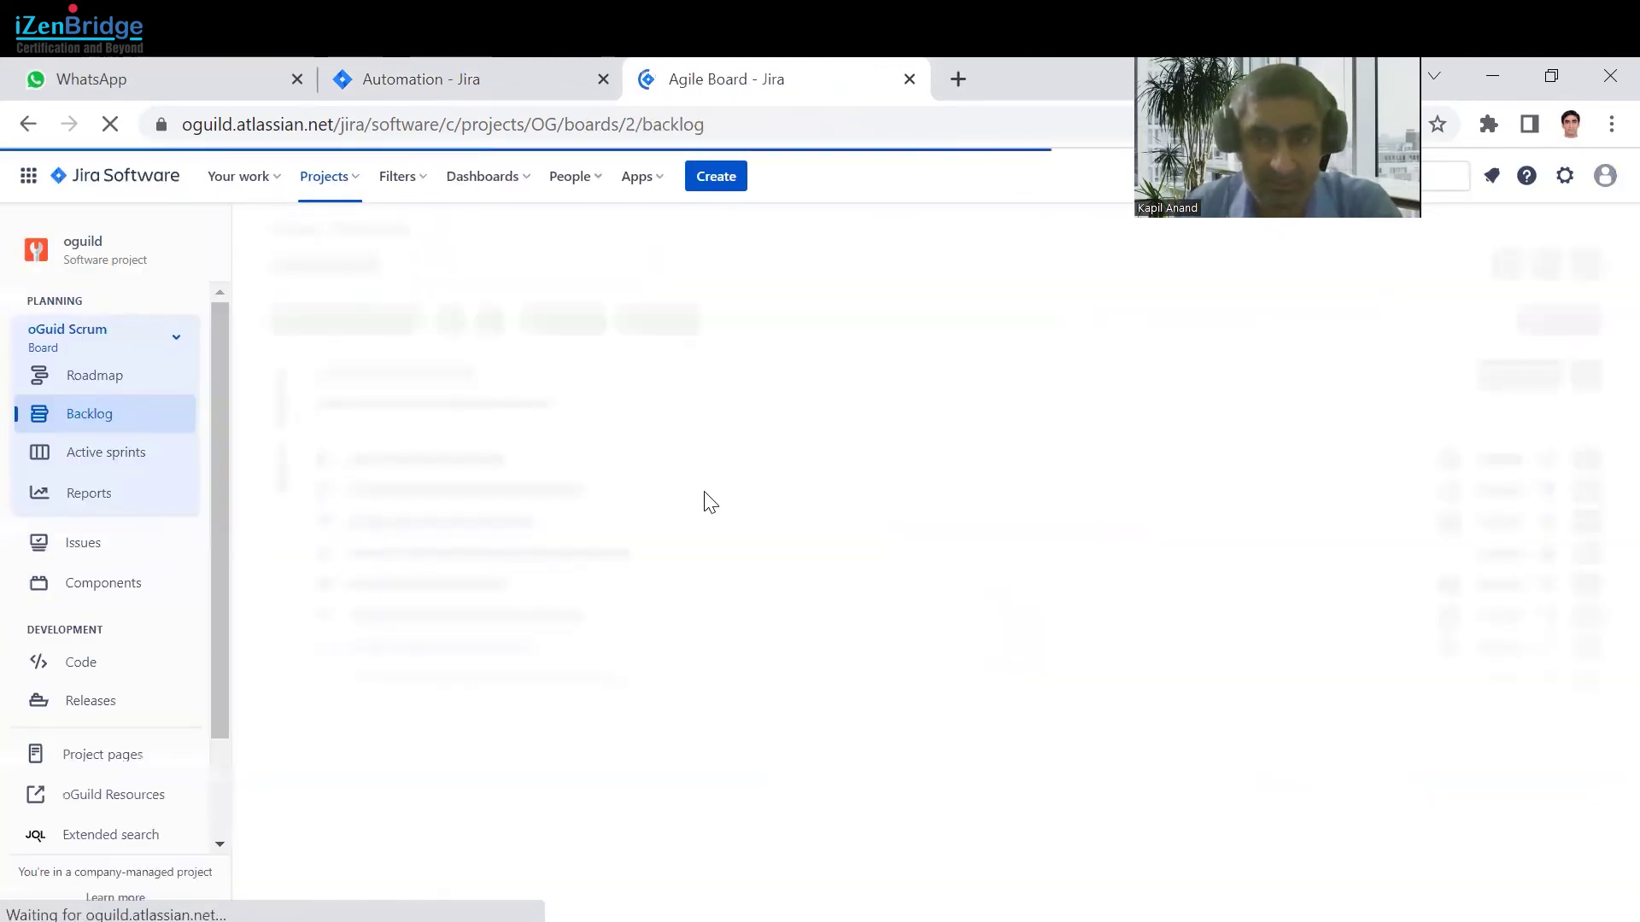
scroll(706, 501, "down", 10)
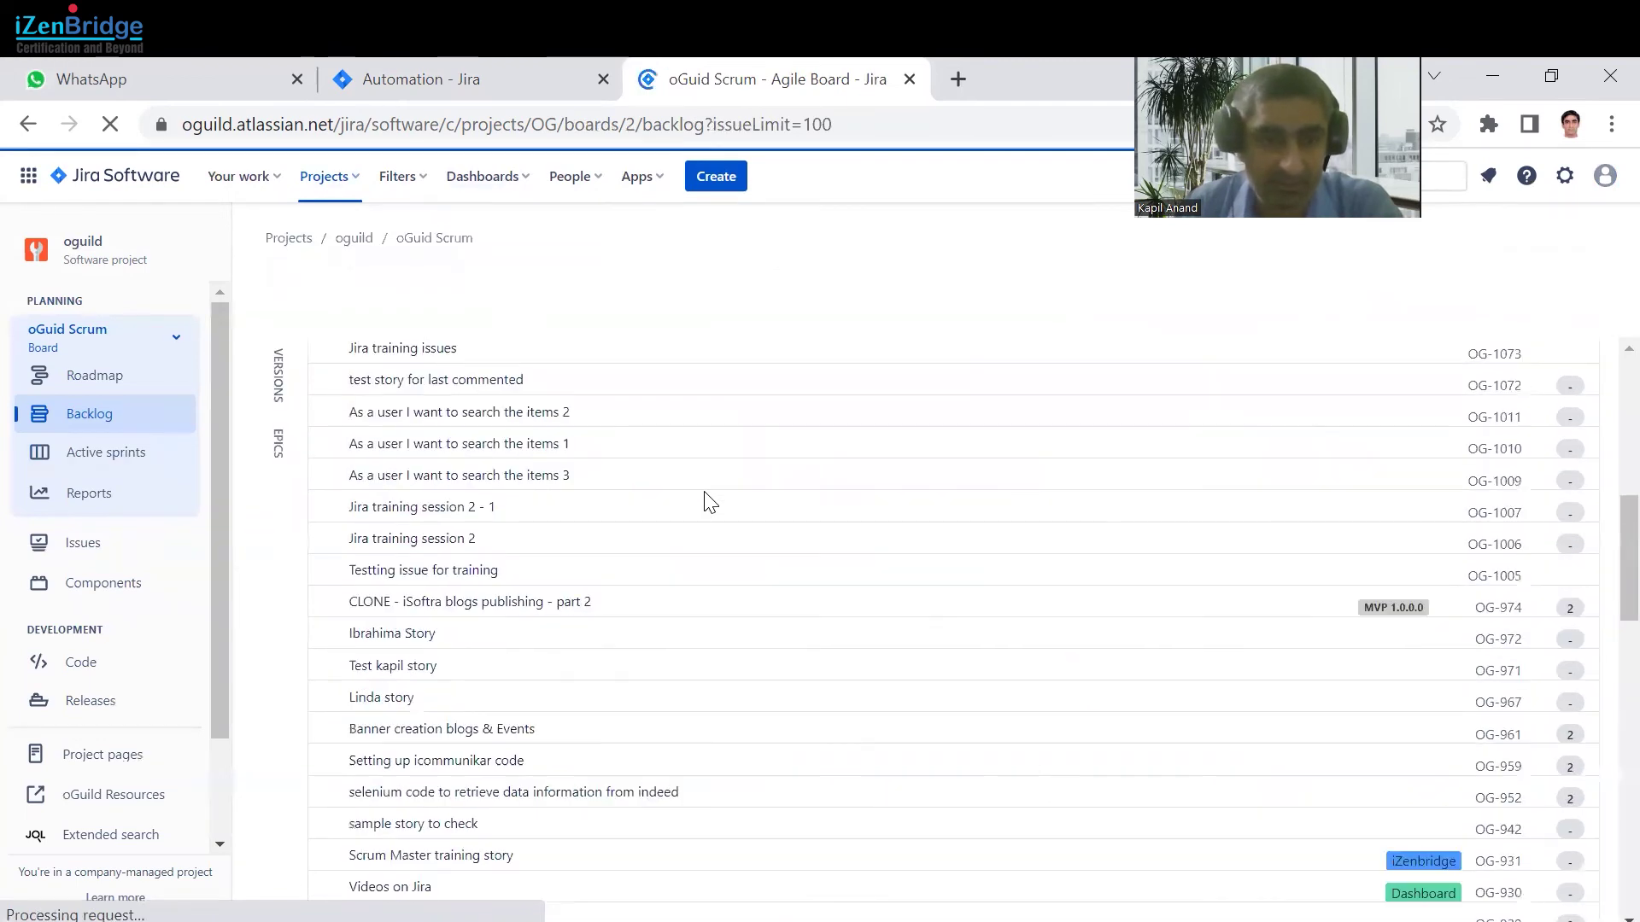
scroll(706, 501, "up", 10)
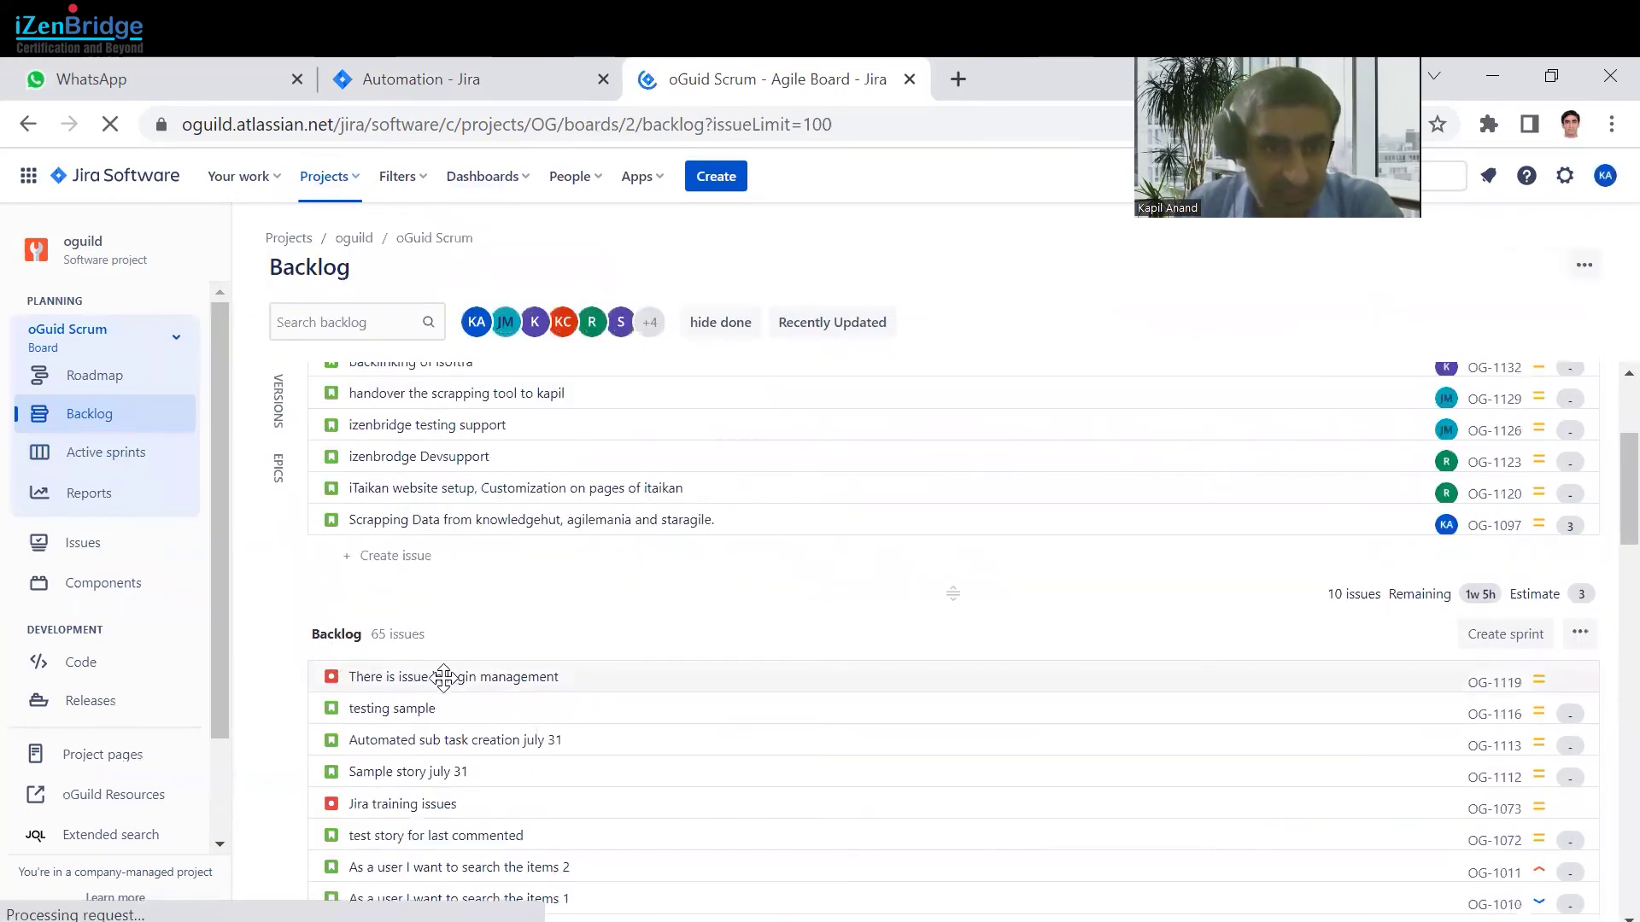
scroll(444, 679, "down", 10)
scroll(448, 683, "down", 10)
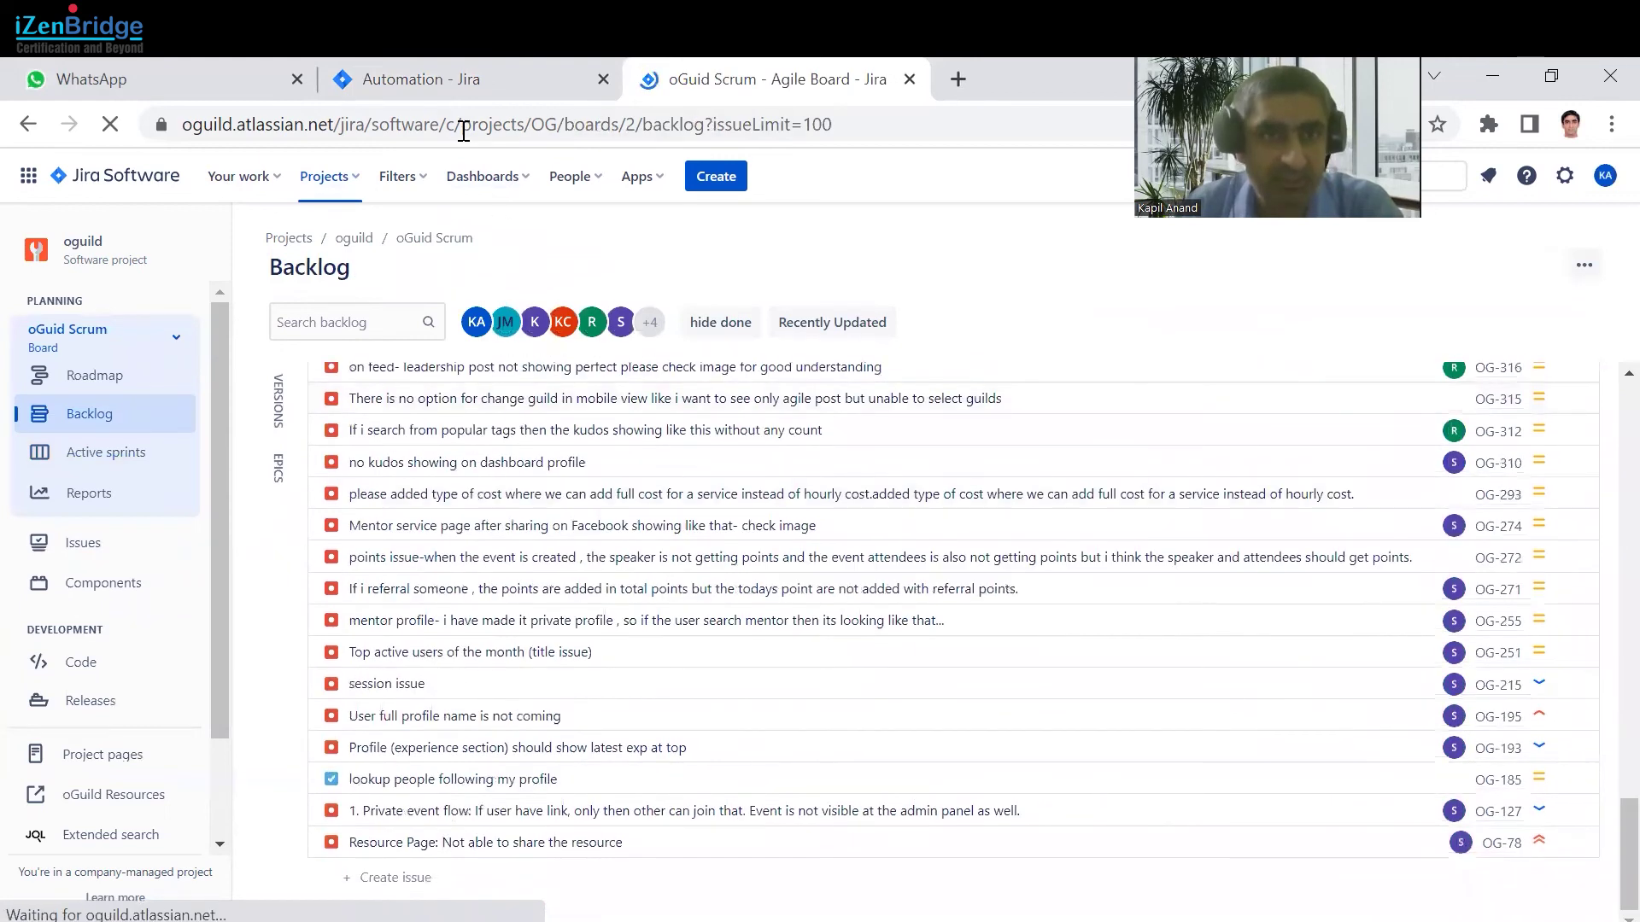
Run the AnyWeekly Recurring Task rule manually, then return to the backlog tab
left_click(453, 81)
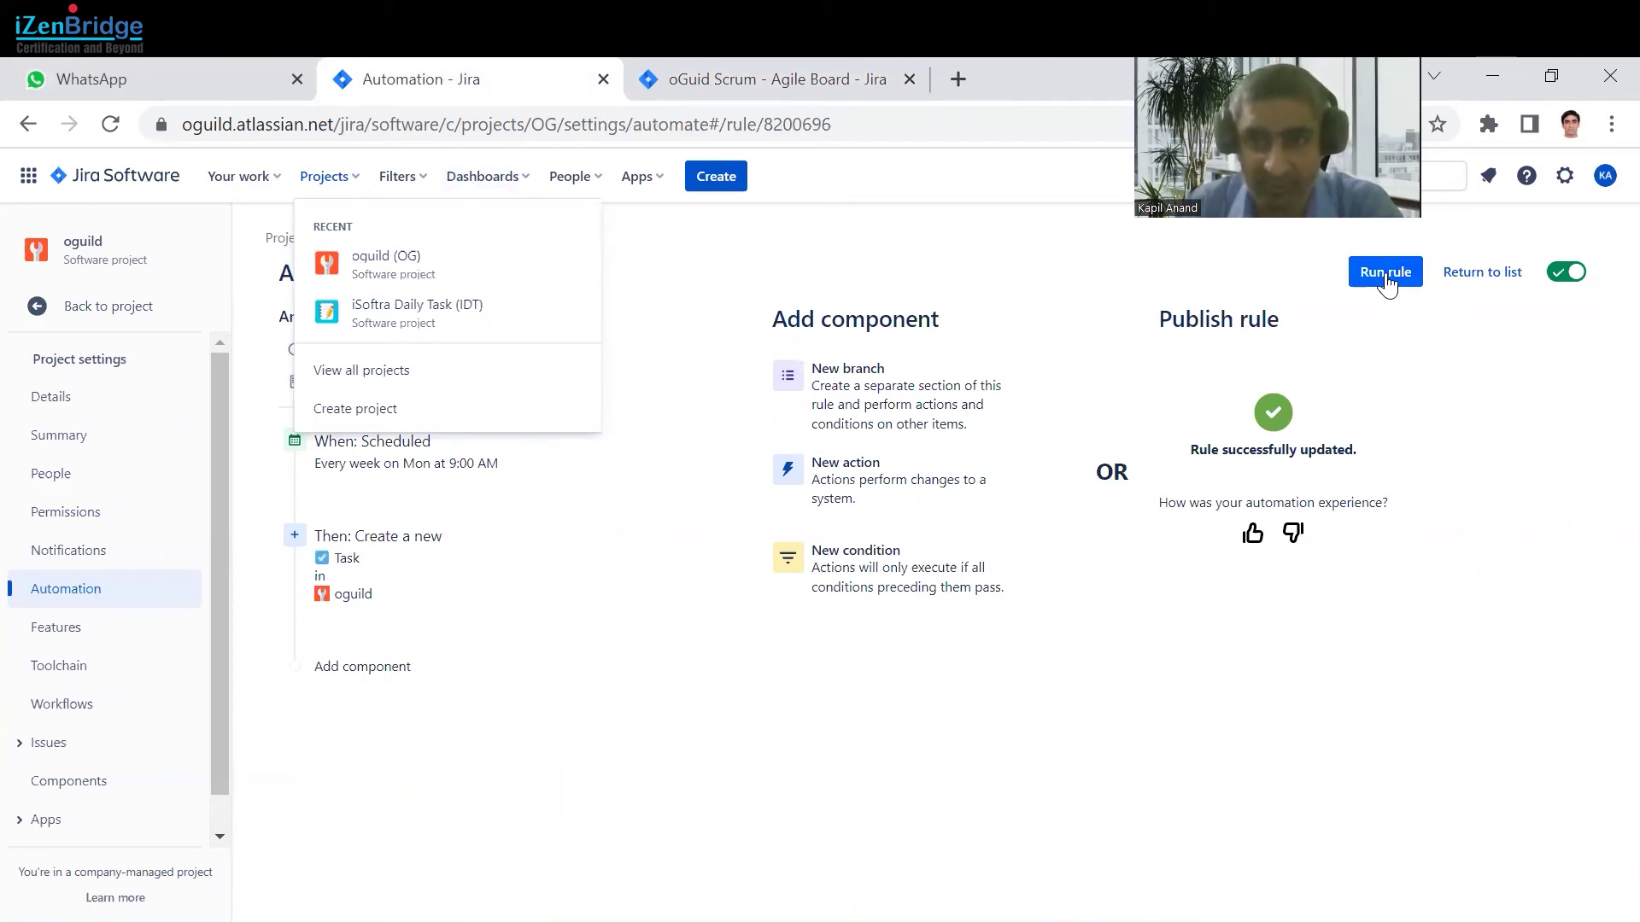
left_click(1385, 274)
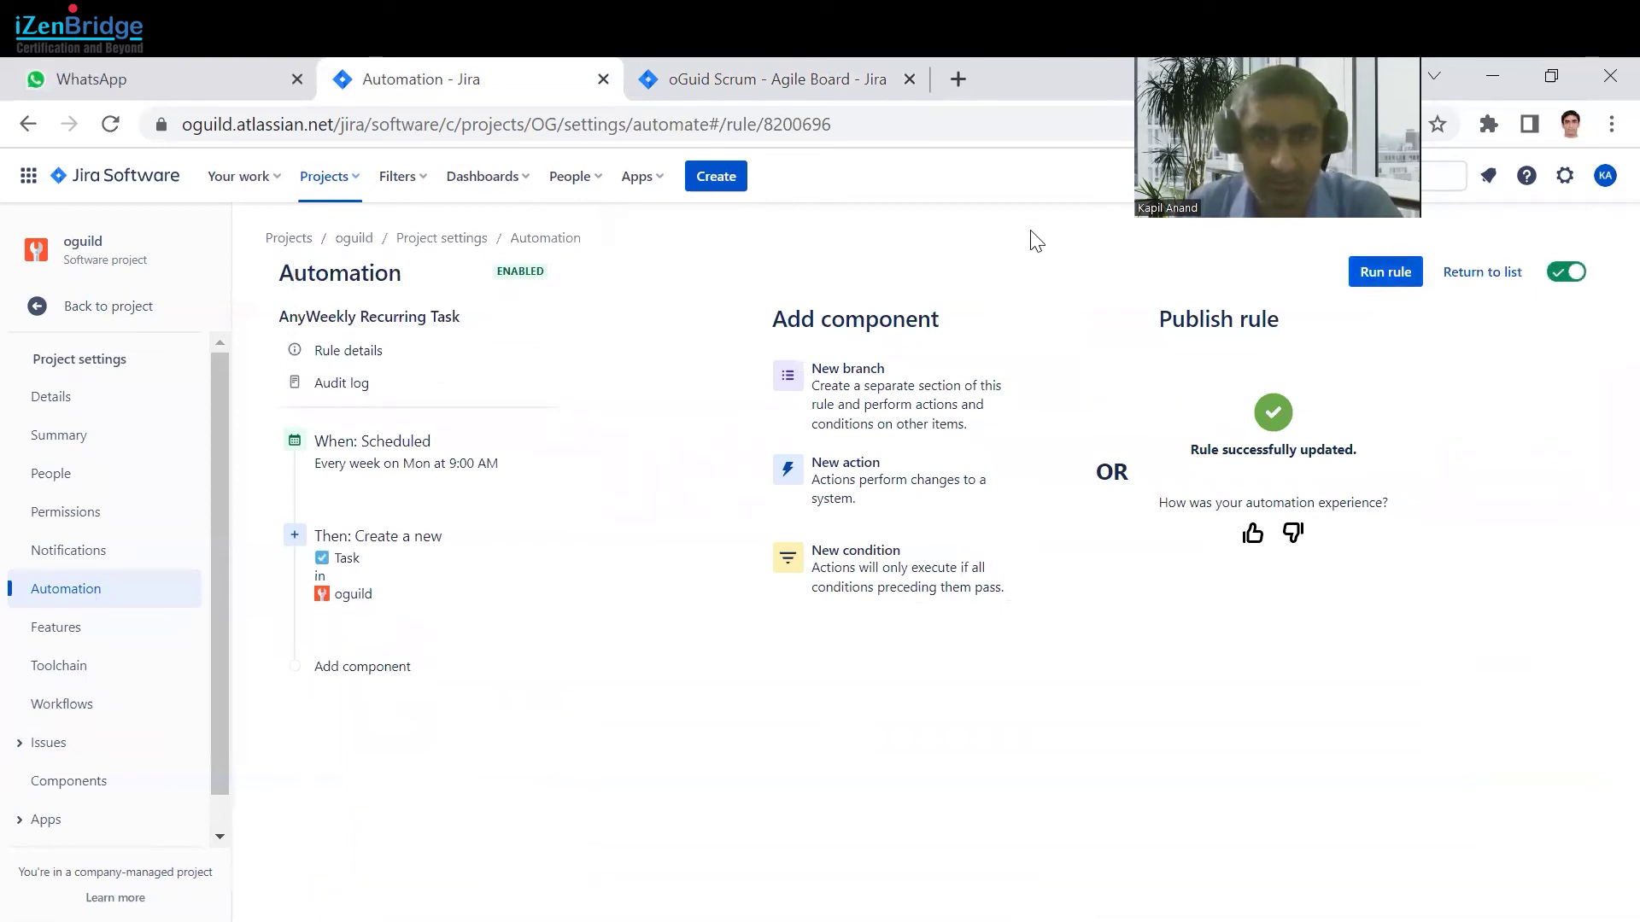
left_click(705, 100)
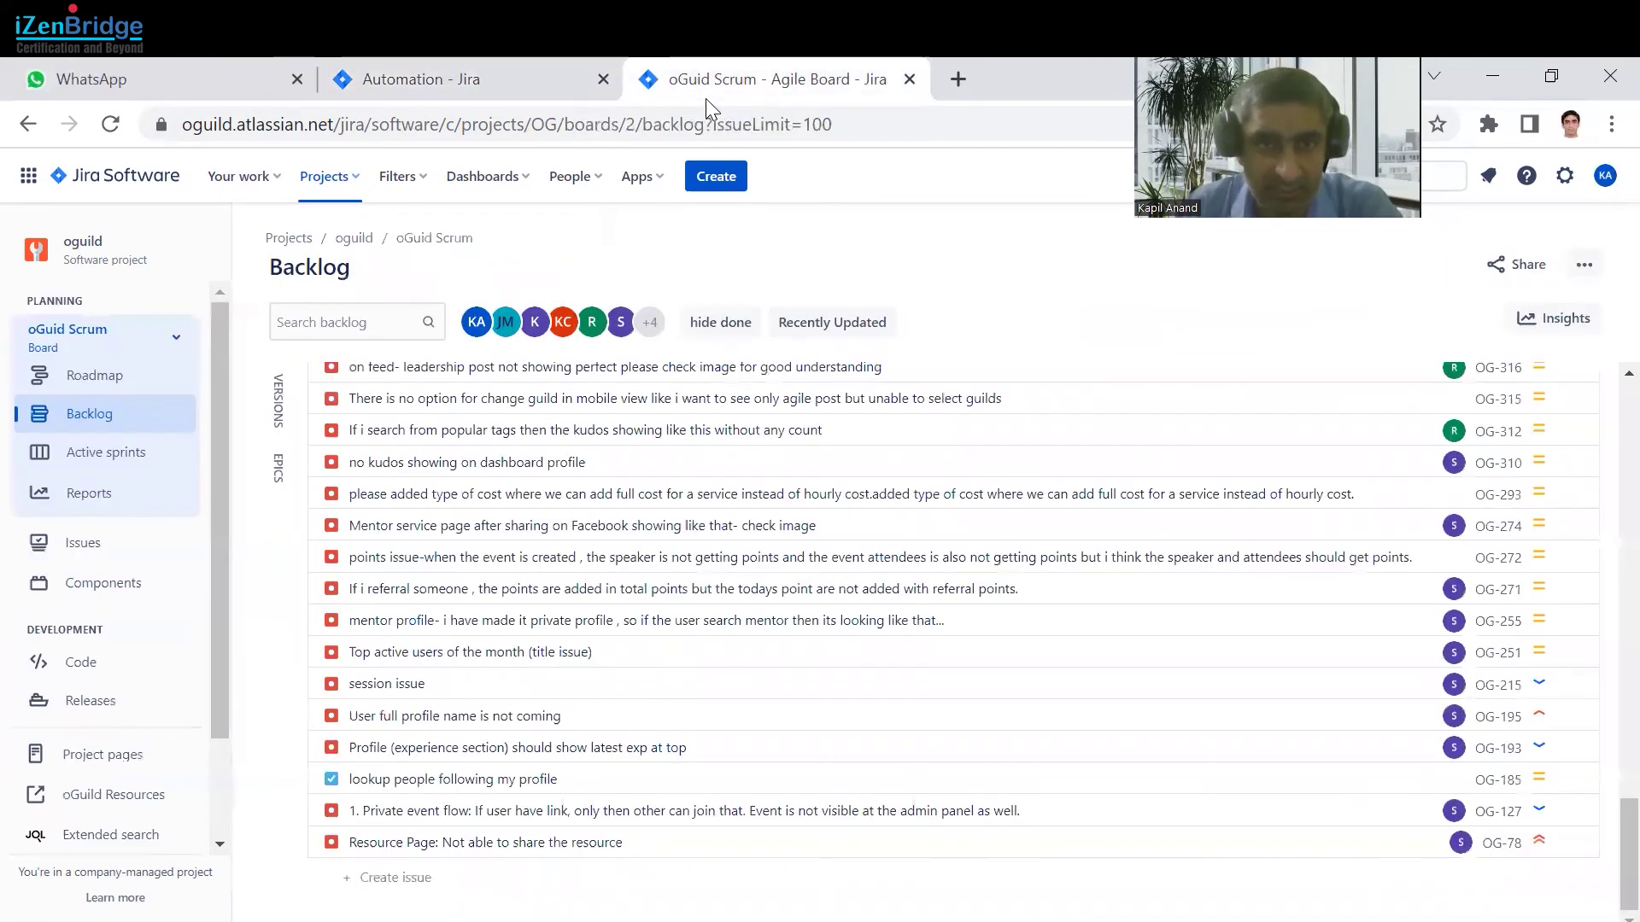
Reload the oguild backlog to confirm 'Any weekly task' (OG-1153) appears, totalling 66 issues
scroll(619, 686, "up", 5)
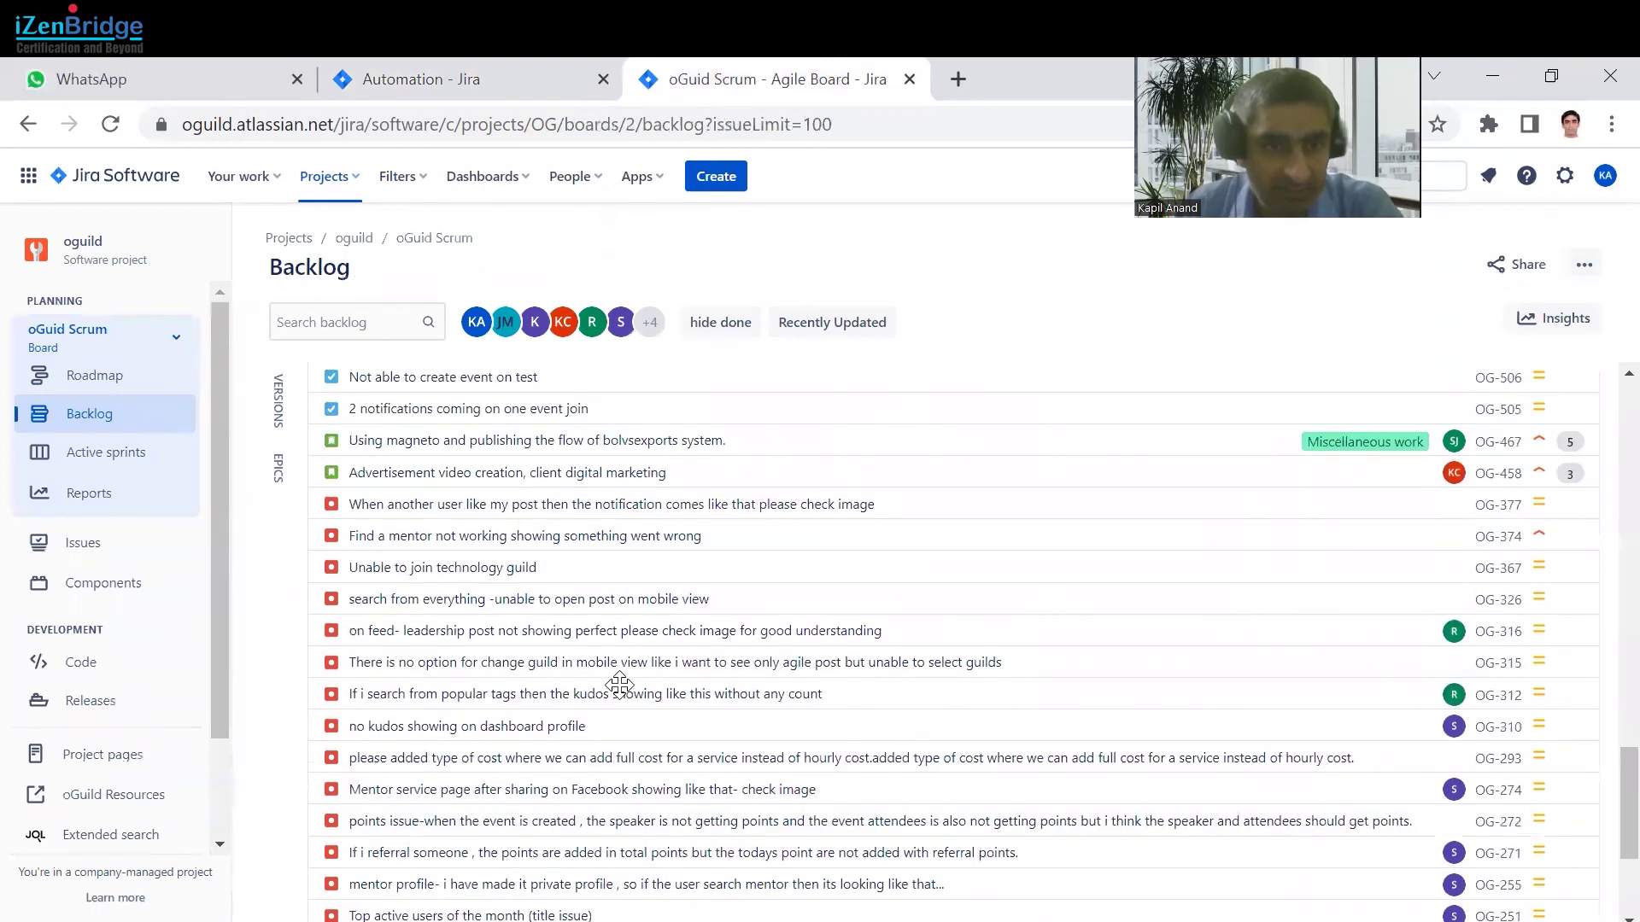
scroll(620, 686, "up", 15)
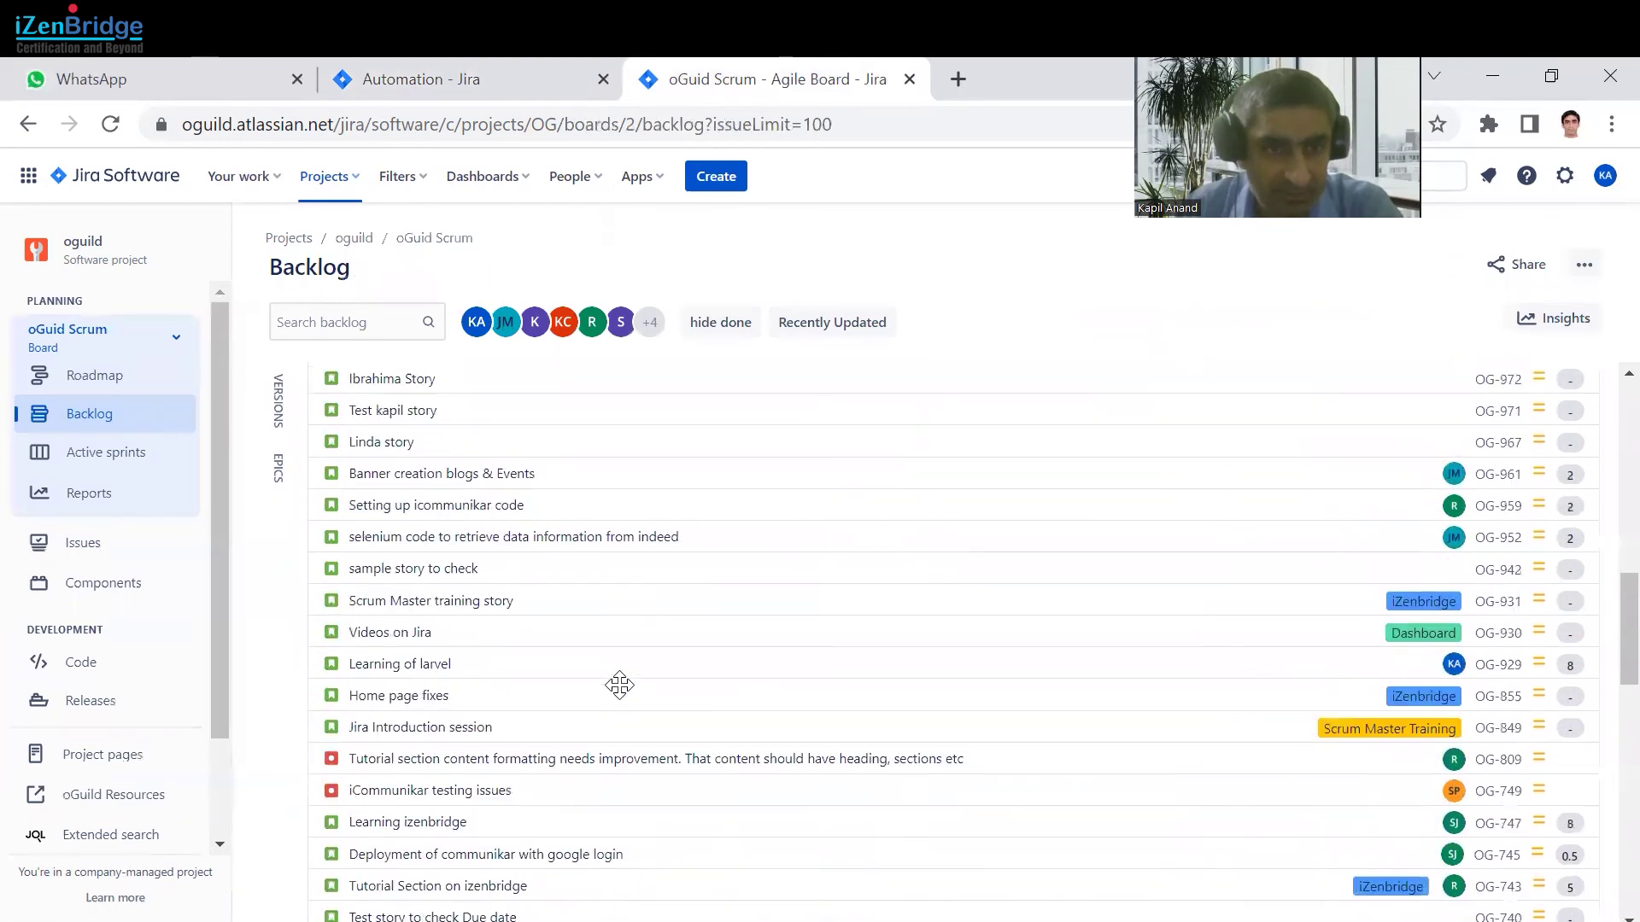
scroll(620, 686, "up", 2)
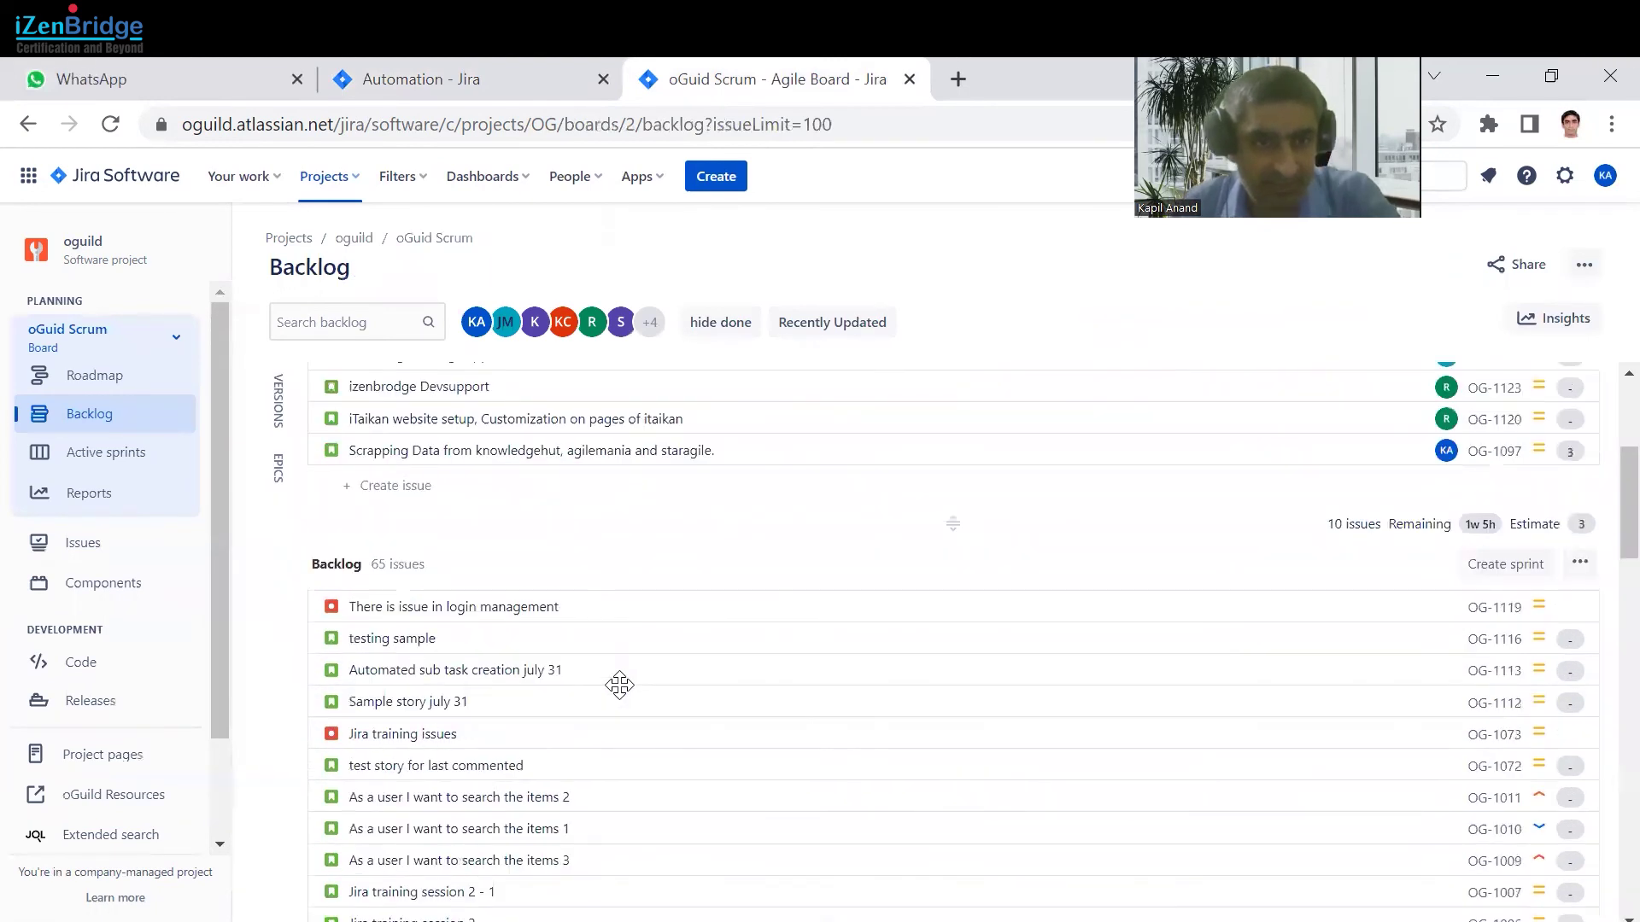
key("F5")
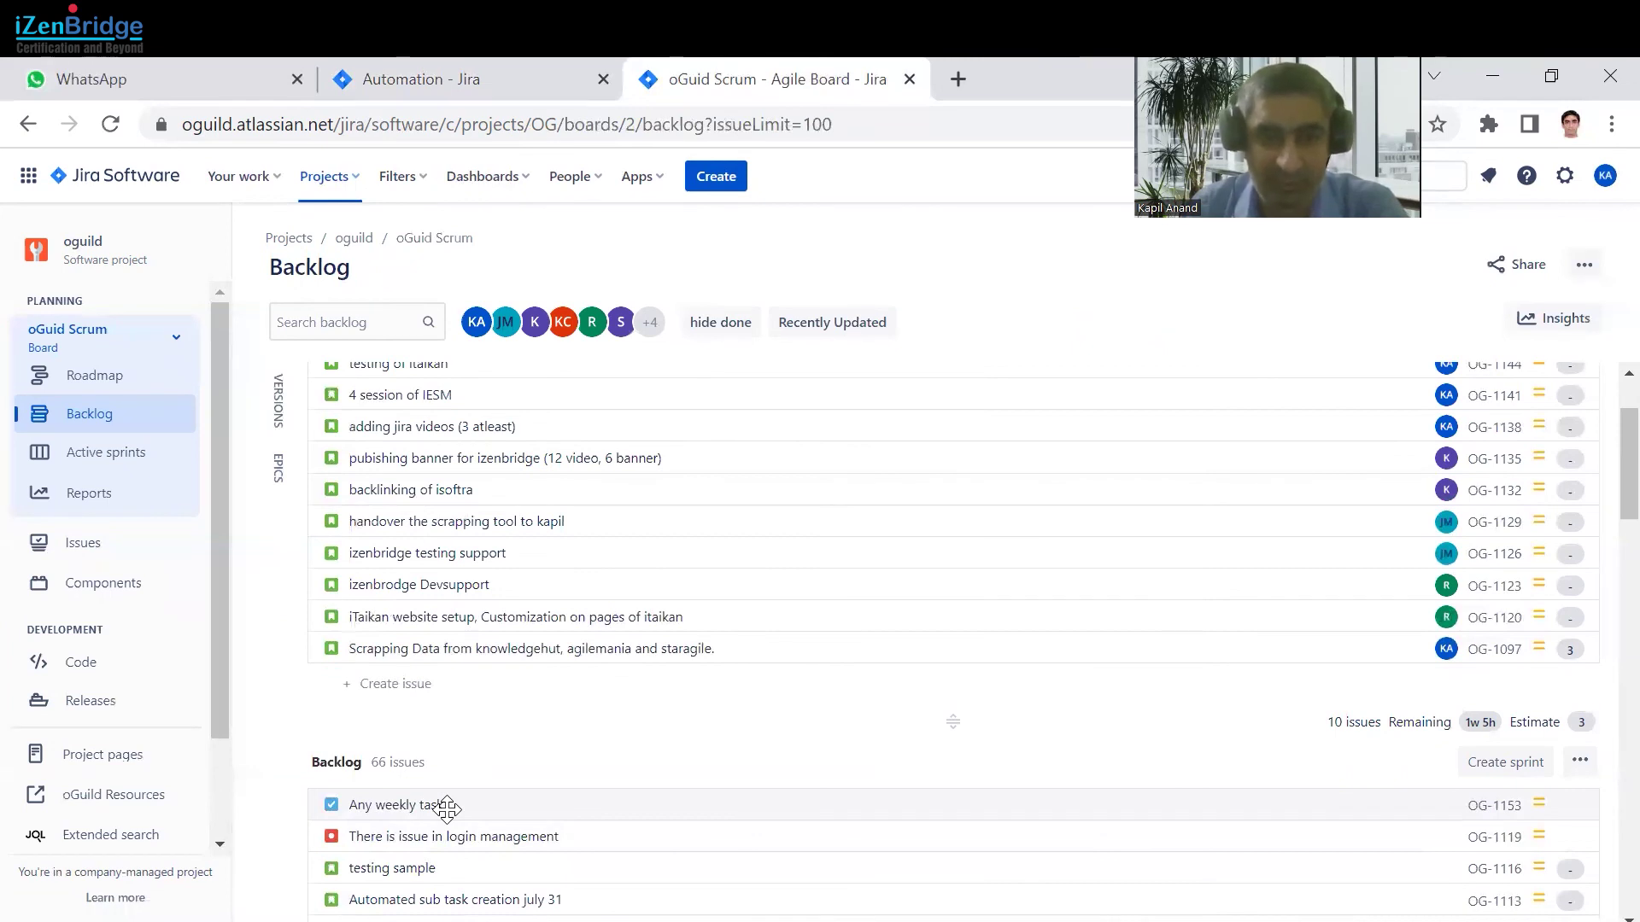
left_click(346, 179)
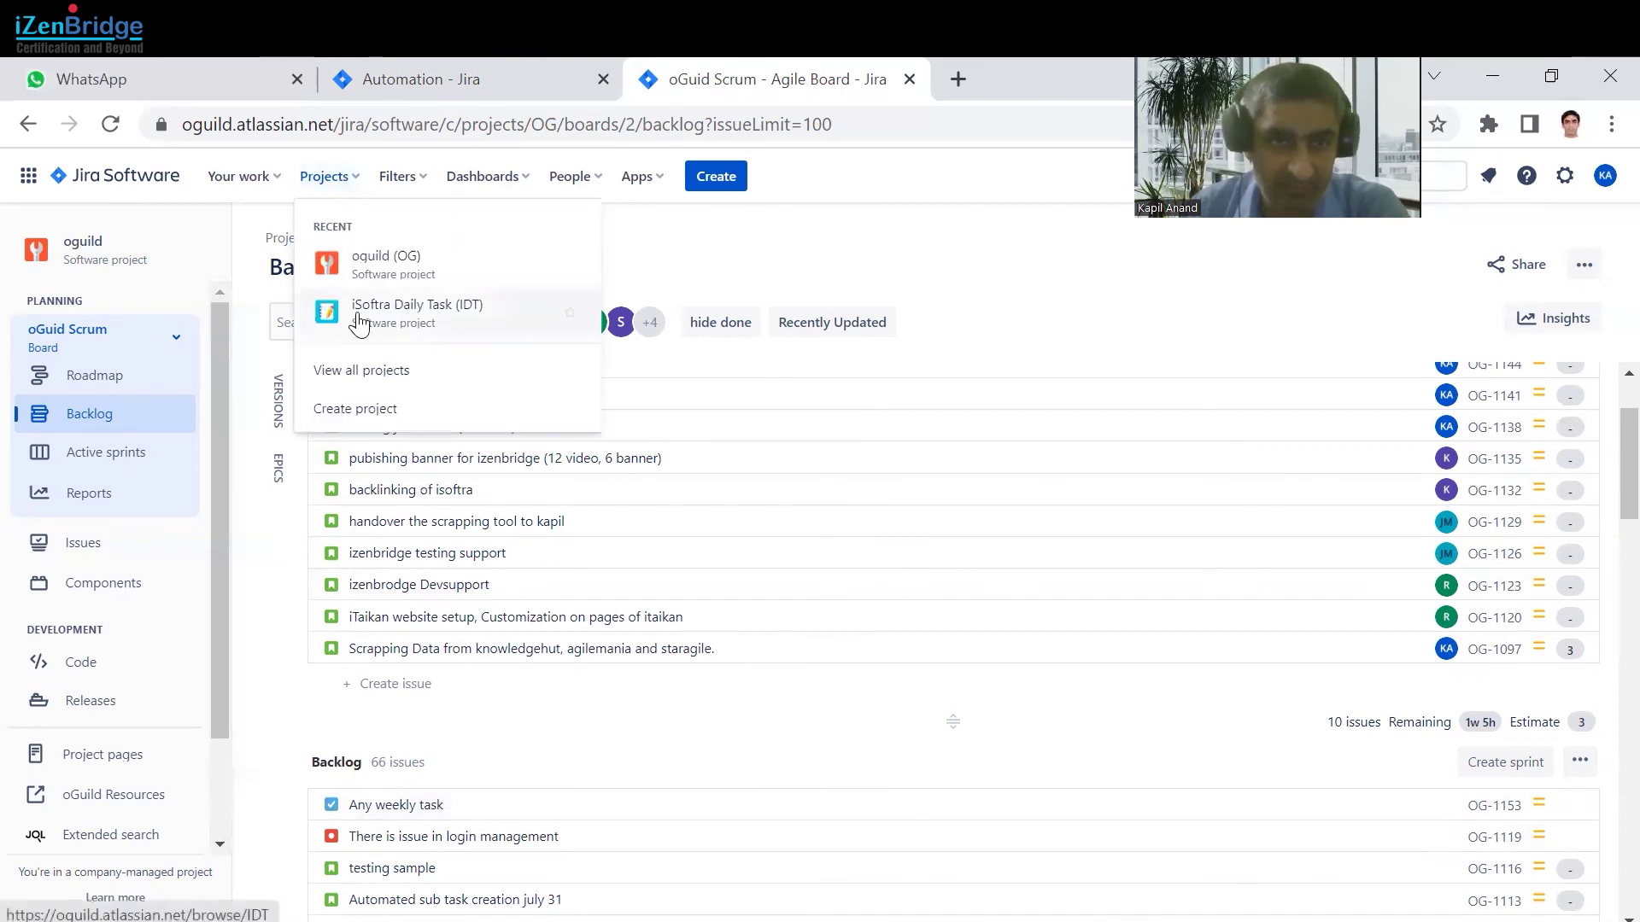